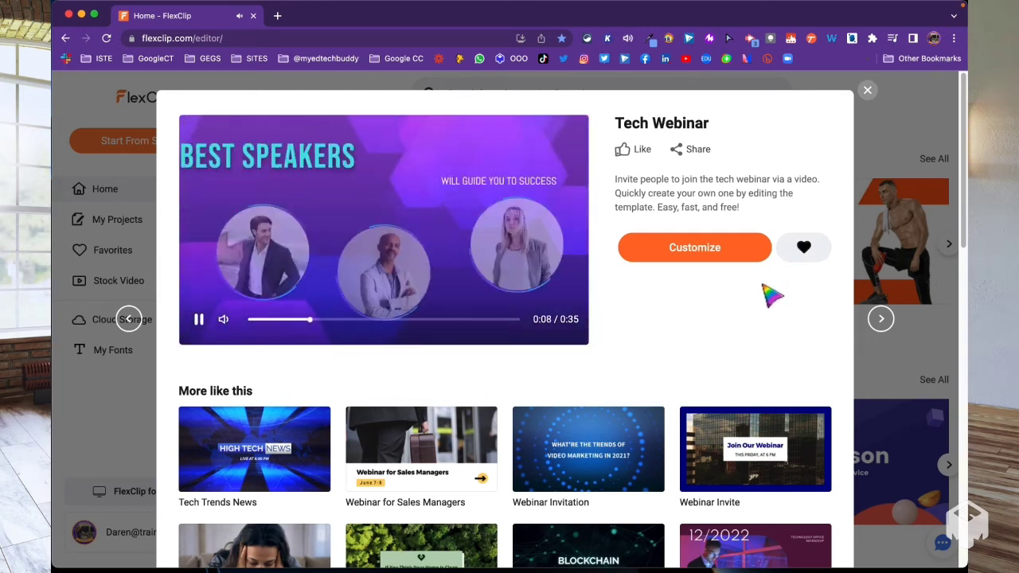
# Open the Tech Webinar template for customizing in Timeline Mode and view the media recording options.
pyautogui.click(690, 250)
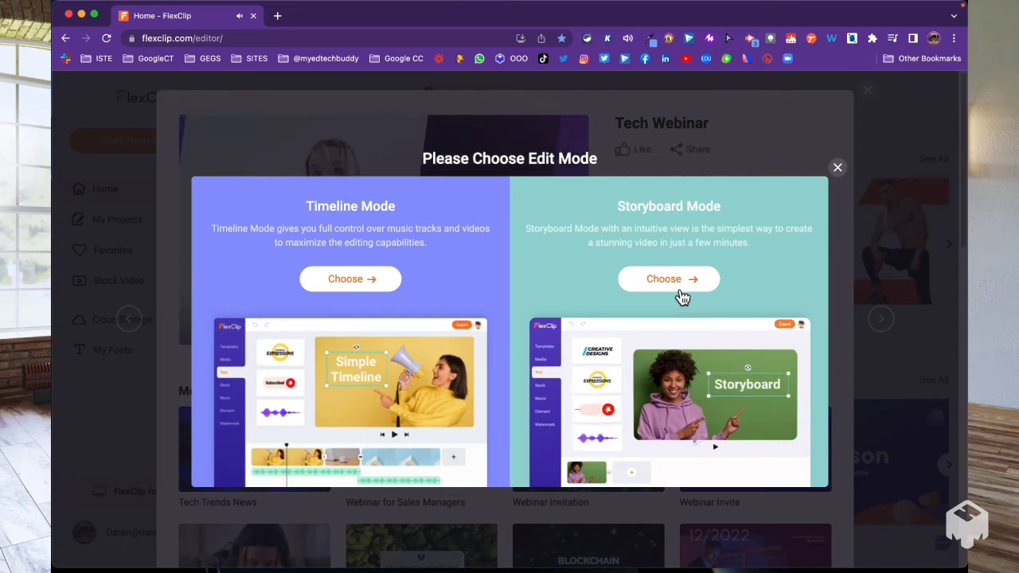
pyautogui.click(356, 282)
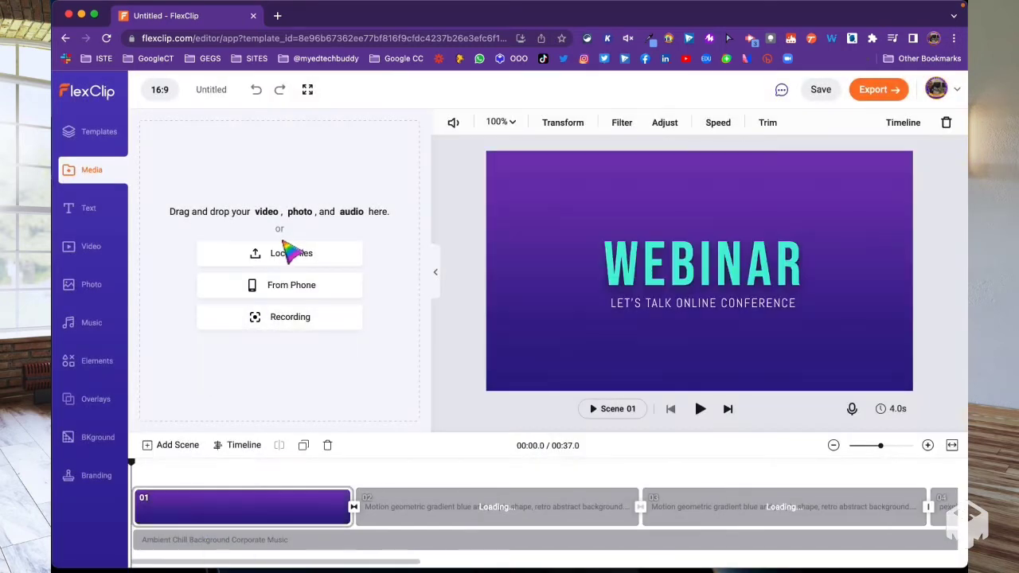
pyautogui.click(291, 317)
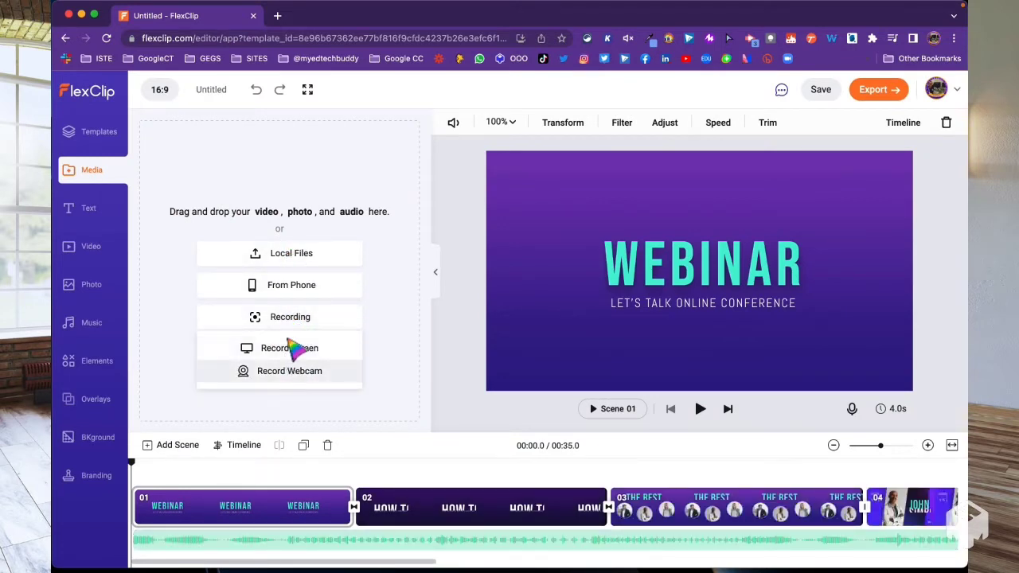
pyautogui.click(291, 317)
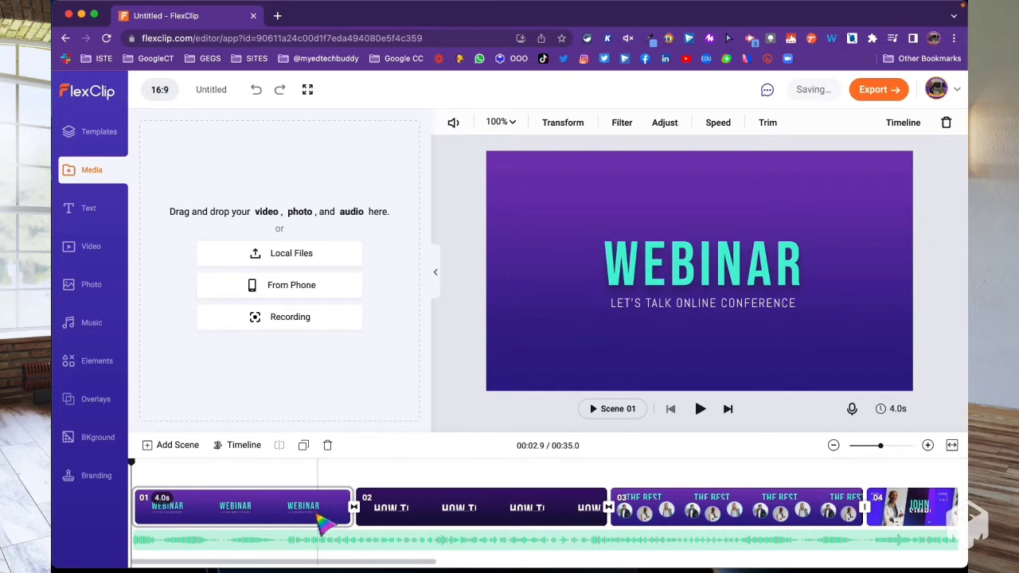
# Replace the subtitle under WEBINAR in scene 01 with "Video editing in the cloud".
pyautogui.click(252, 518)
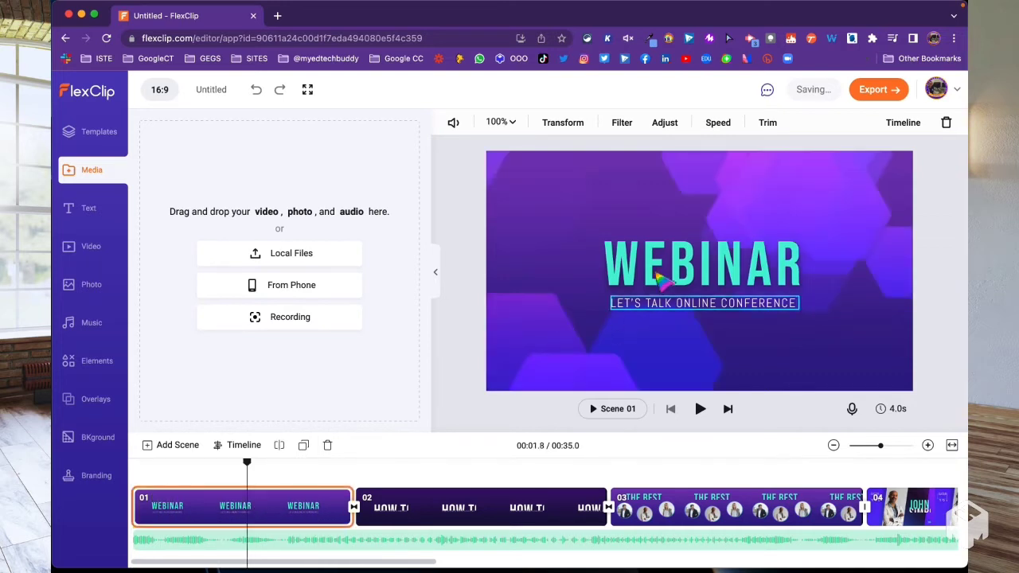
pyautogui.click(700, 306)
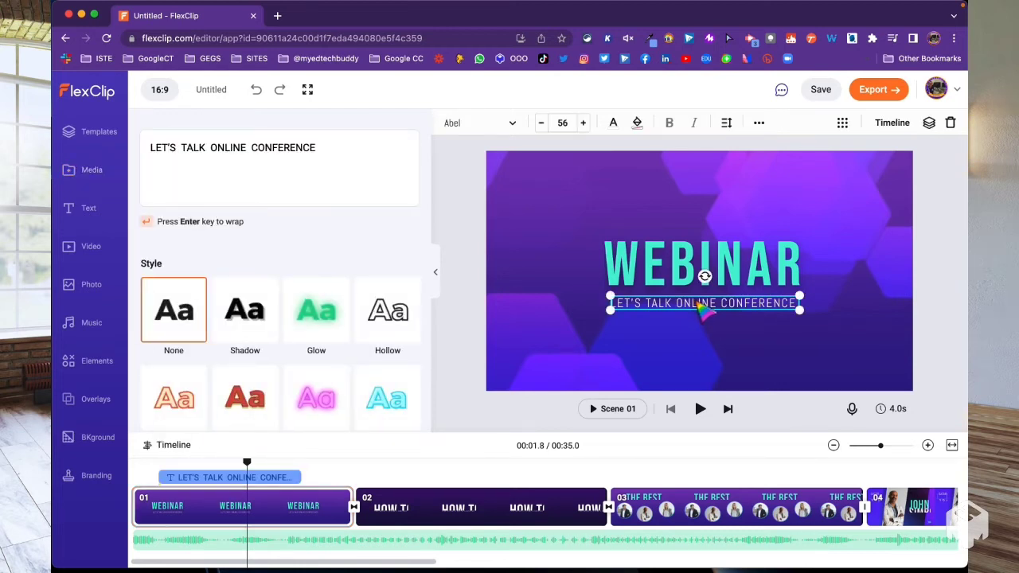
pyautogui.tripleClick(232, 155)
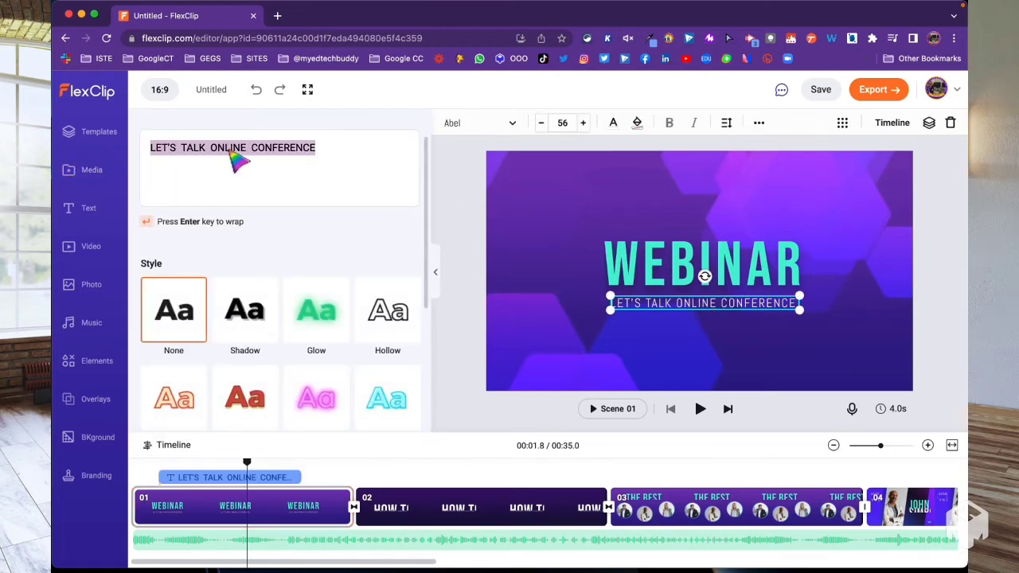
pyautogui.write('V')
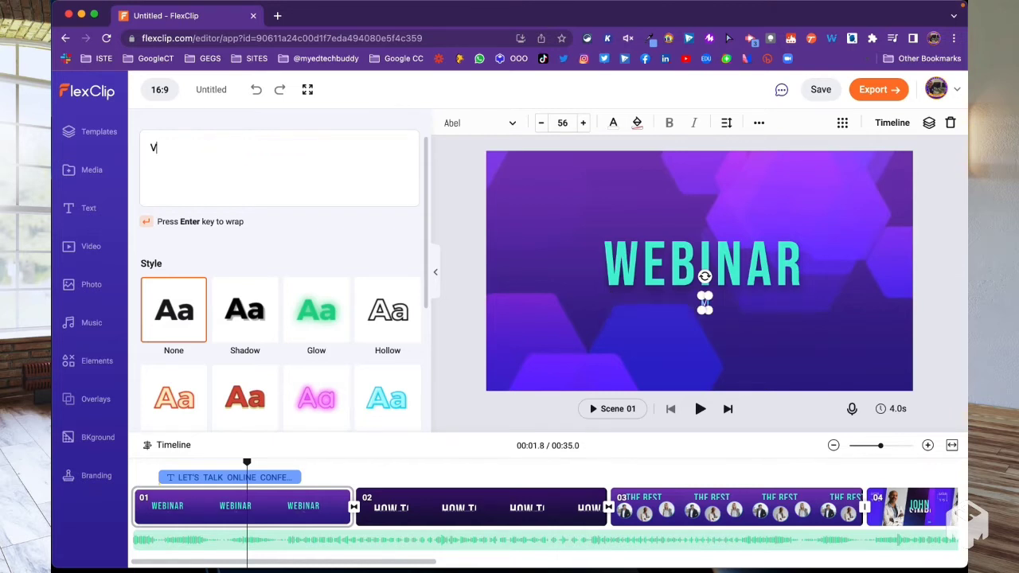
pyautogui.write('ideo editin')
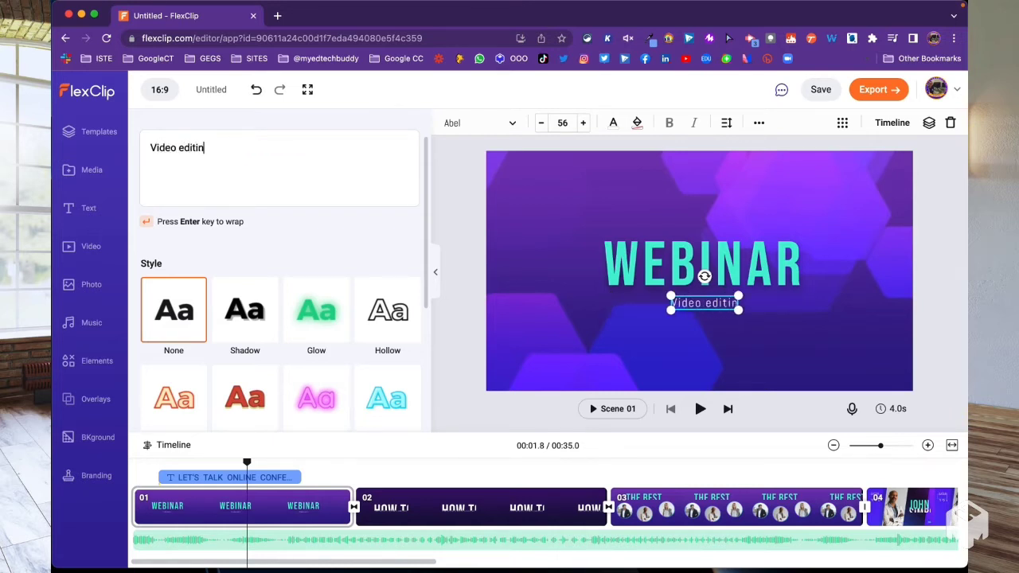
pyautogui.write('g in the cloud')
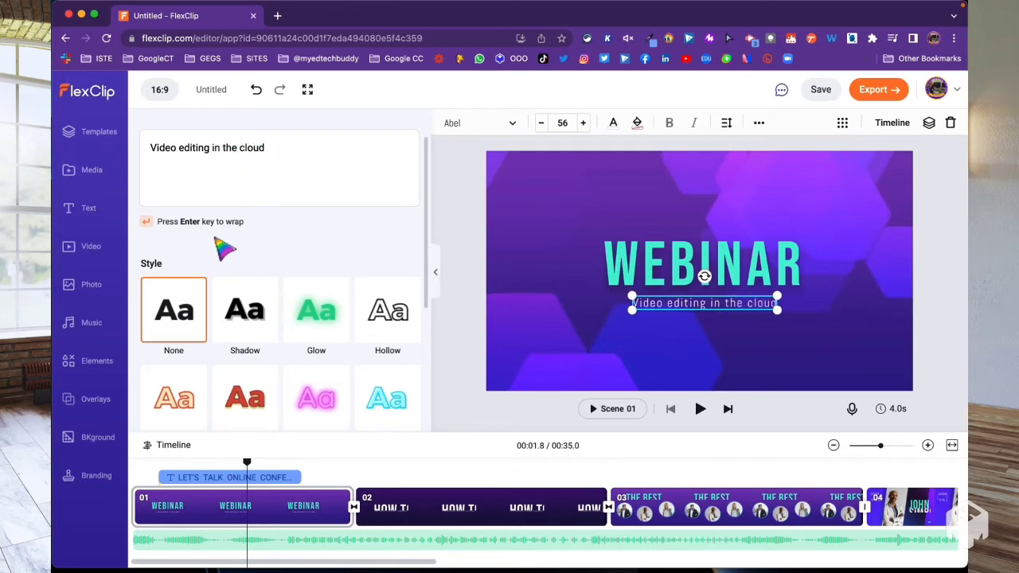
# Give the scene 01 subtitle the Glow style with a blur of 23 and set its font size to 72.
pyautogui.click(322, 322)
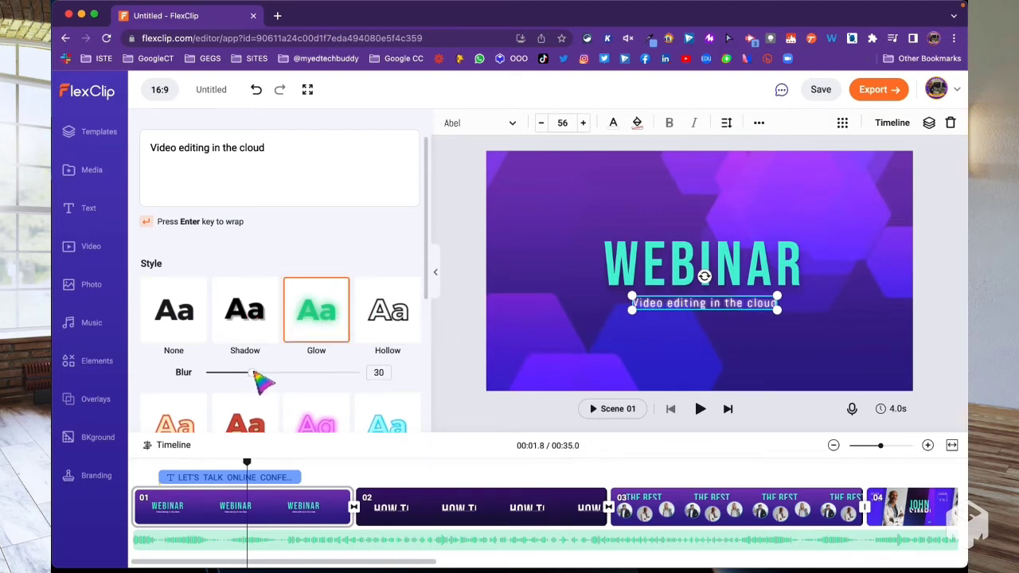
pyautogui.scroll(-5, 326, 314)
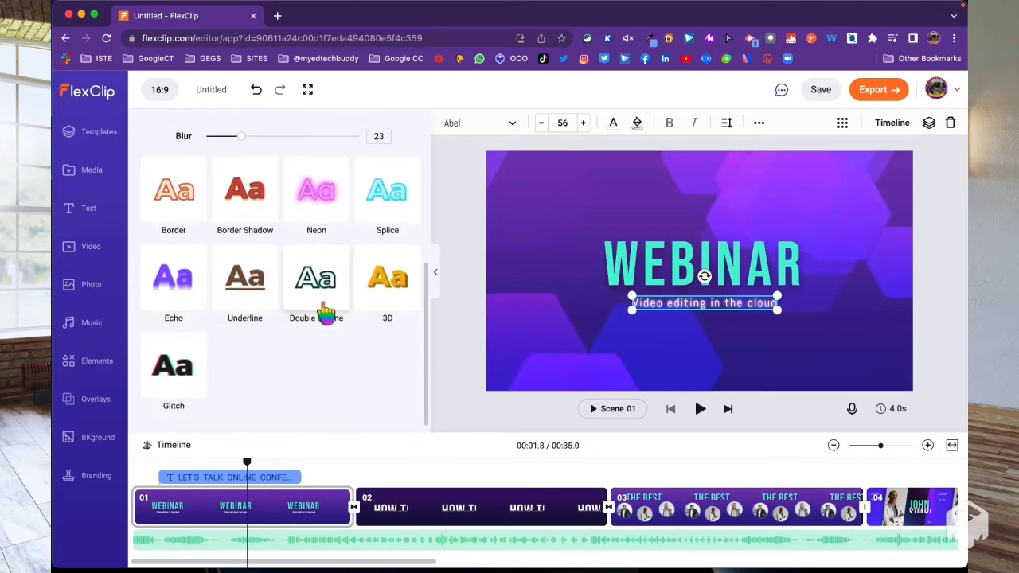
pyautogui.scroll(5, 319, 300)
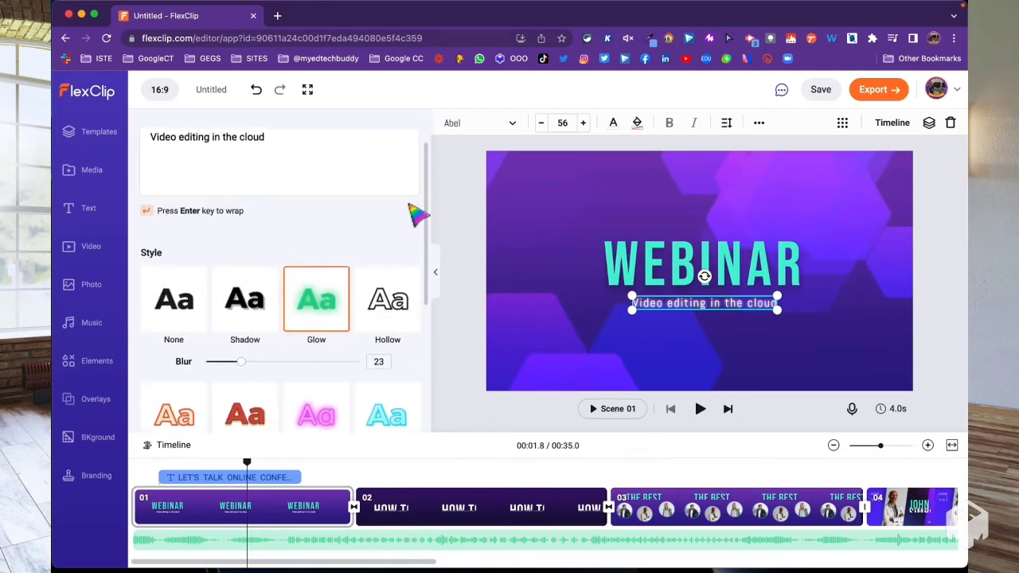
pyautogui.click(567, 125)
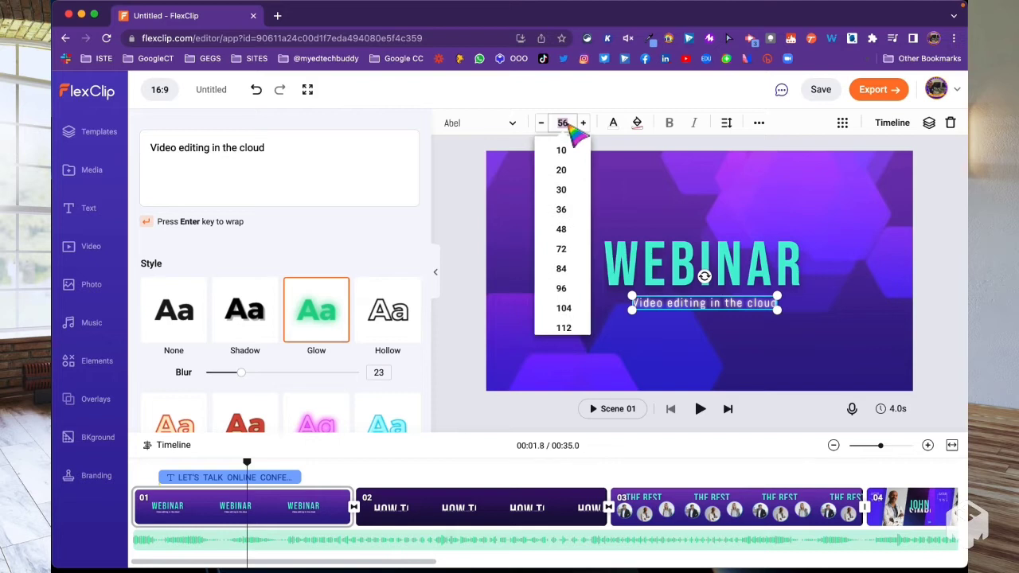
pyautogui.click(567, 253)
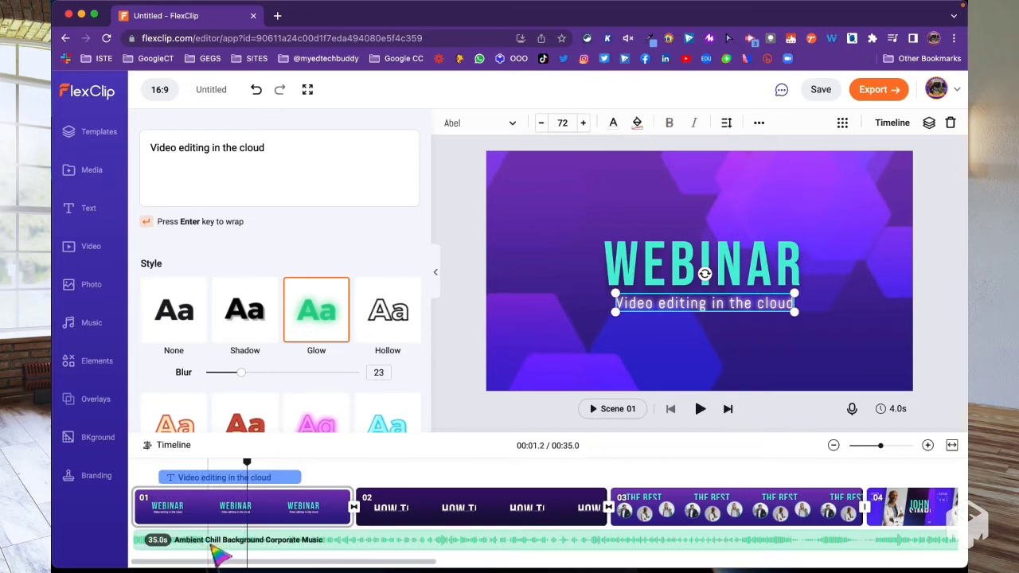
# Select the background music track and check its fade-in and fade-out settings.
pyautogui.click(335, 541)
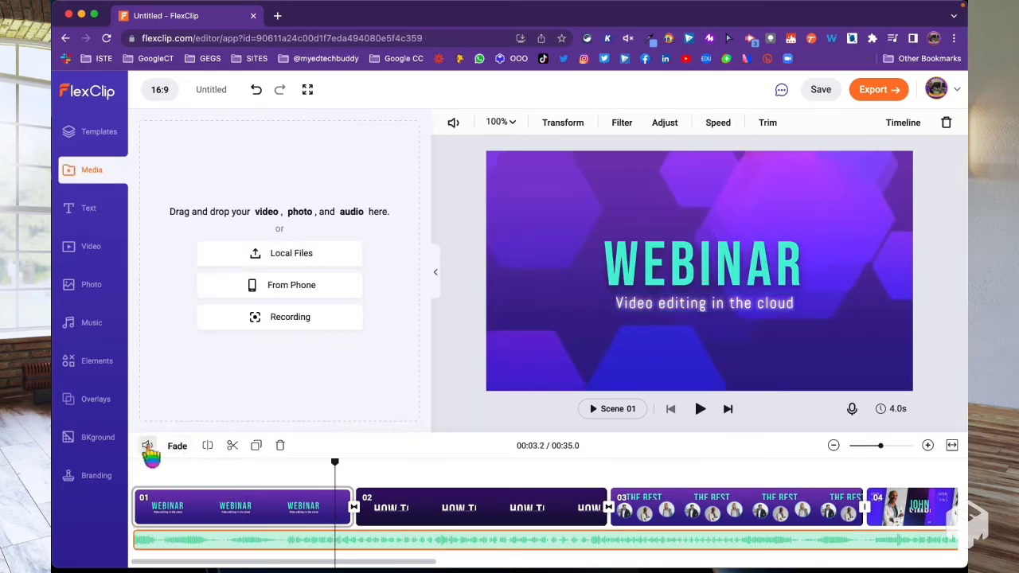
pyautogui.click(177, 446)
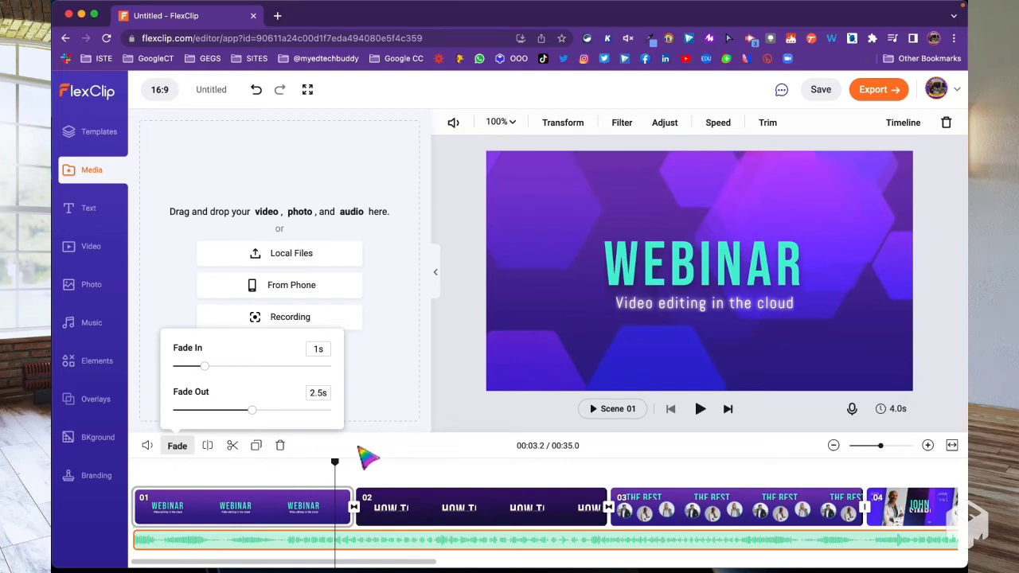
pyautogui.click(366, 456)
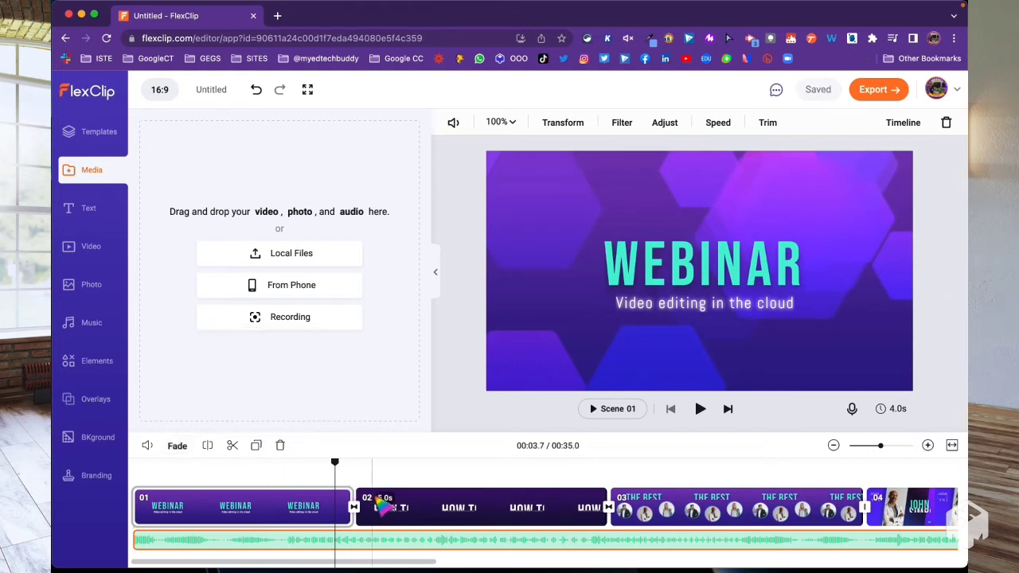
# Change the word GROW in the scene 02 heading to "EDIT".
pyautogui.click(384, 505)
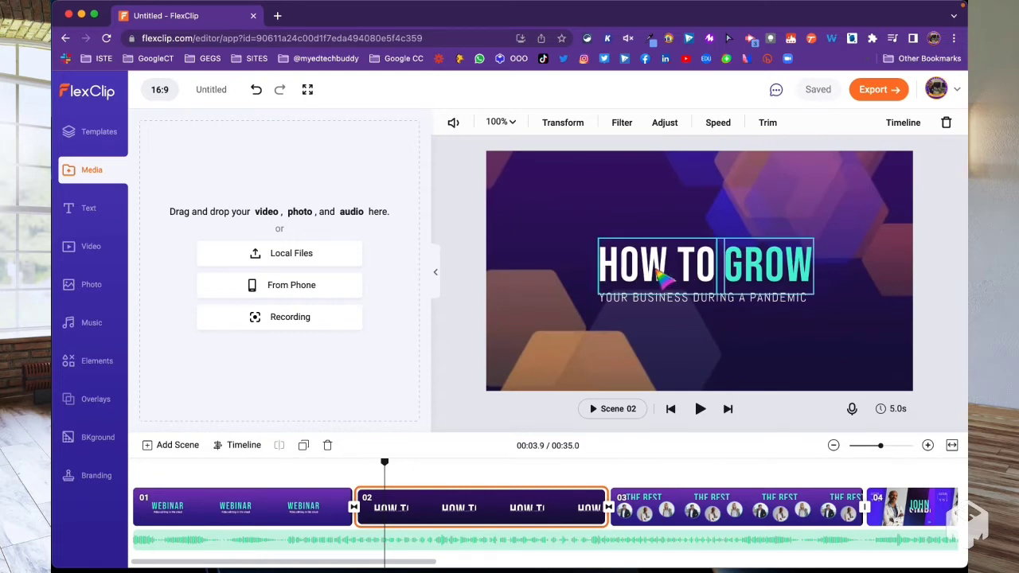
pyautogui.click(776, 269)
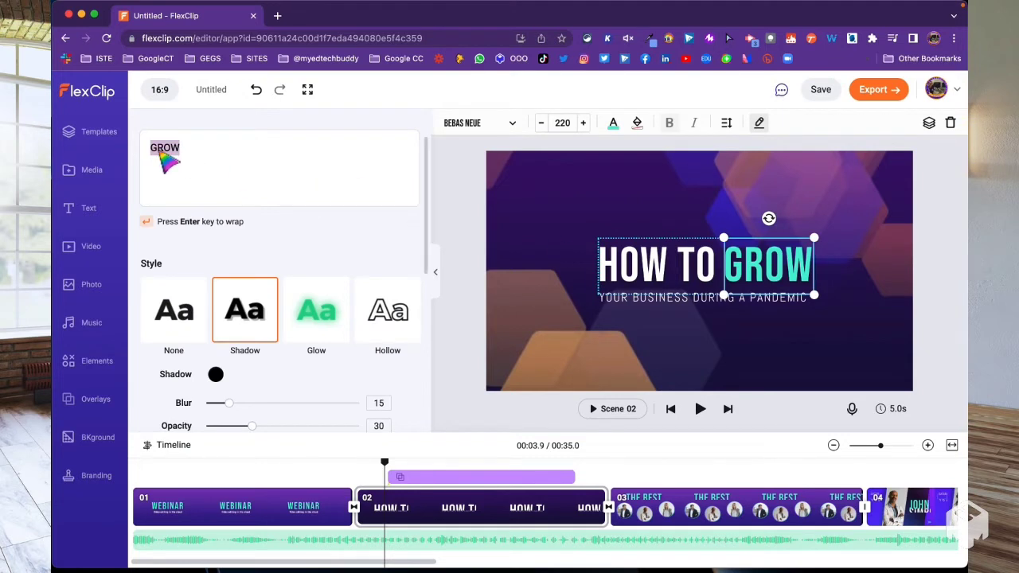
pyautogui.write('EDIT')
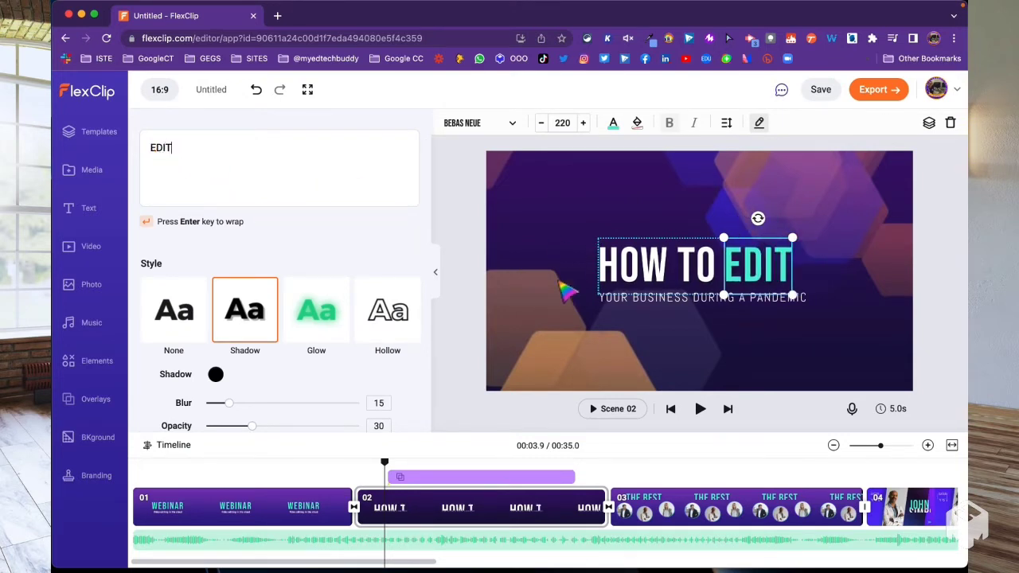
# Replace the subtitle under the scene 02 heading with "Video online on any device".
pyautogui.click(660, 303)
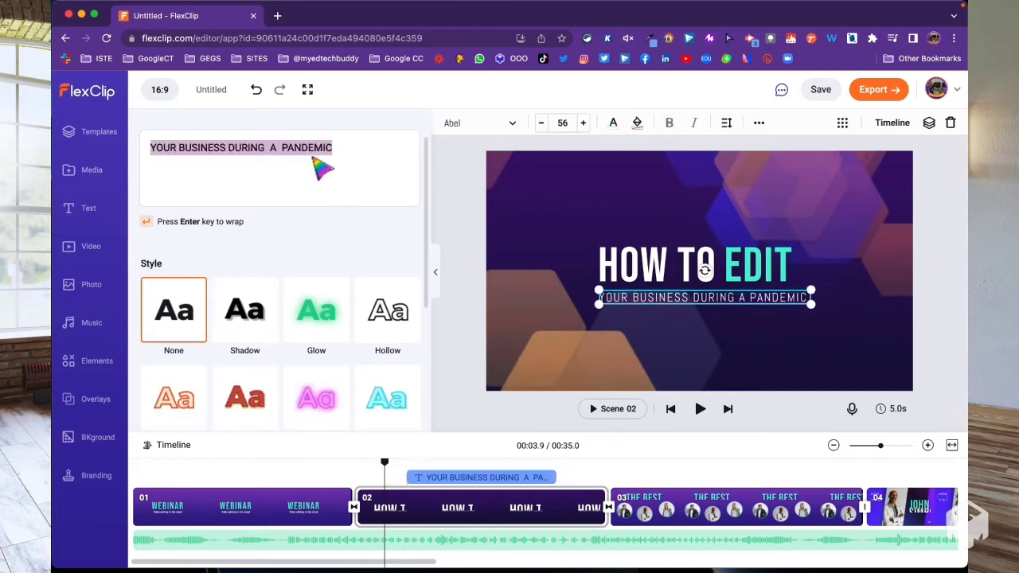
pyautogui.click(221, 154)
pyautogui.tripleClick(221, 153)
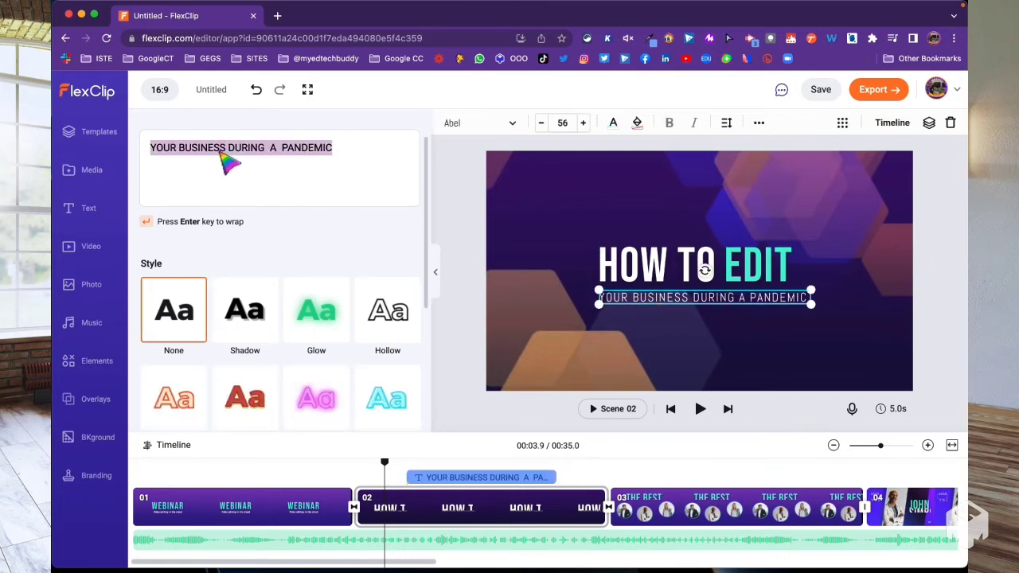
pyautogui.write('Video online on any devi')
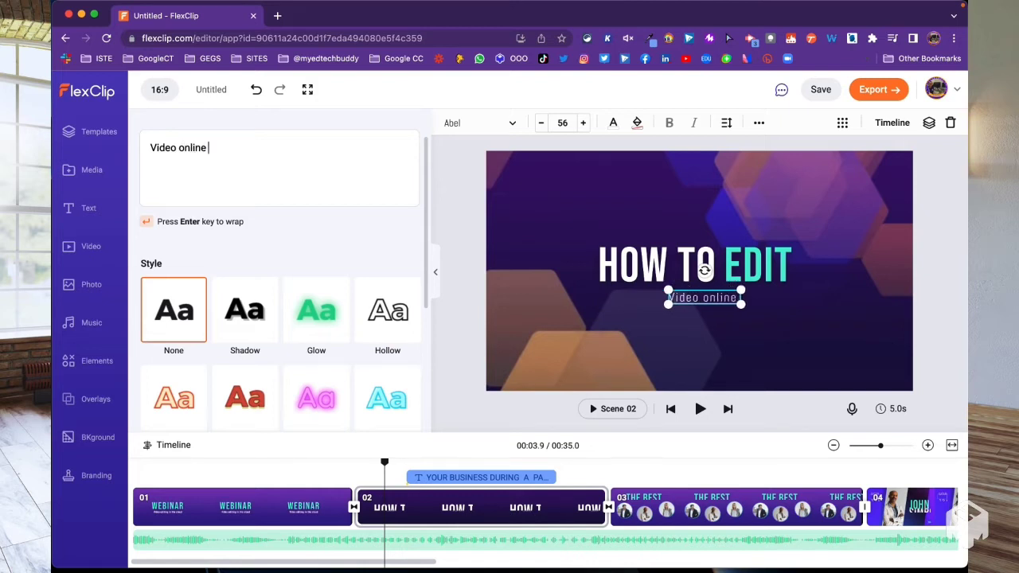
pyautogui.write('ce')
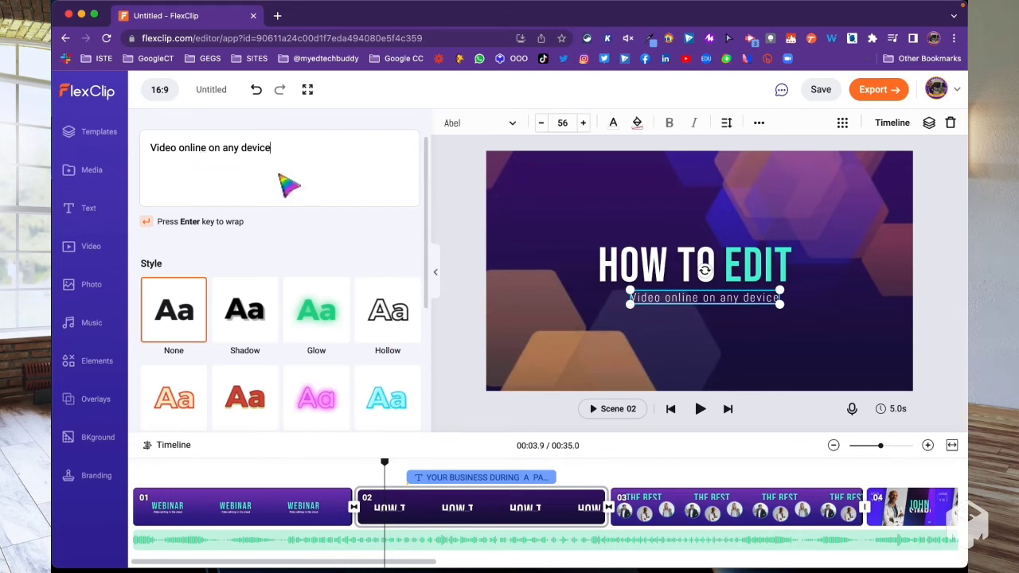
# Set the scene 02 subtitle's font size to 72, and move it slightly down and to the left beneath the heading.
pyautogui.tripleClick(221, 151)
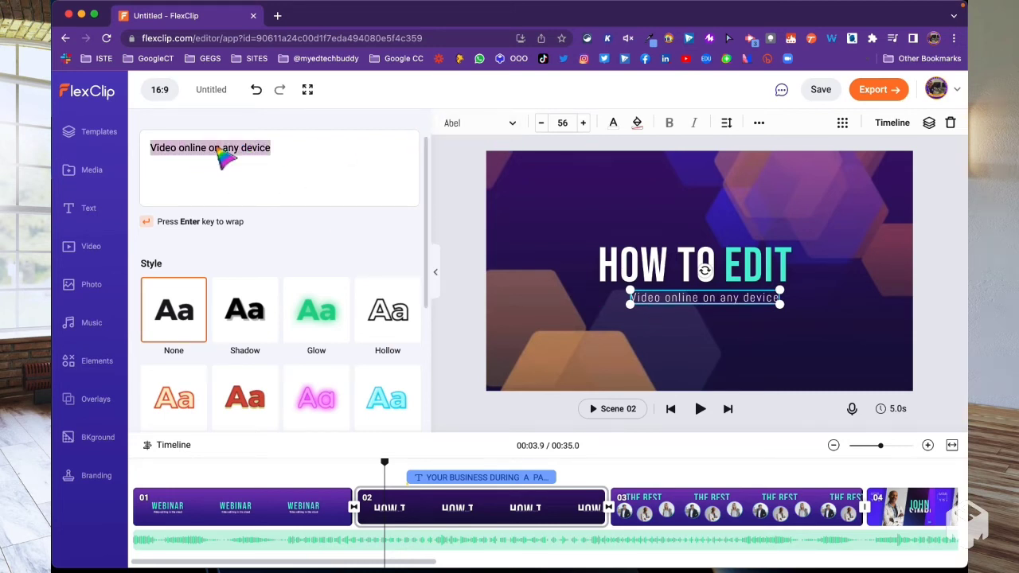
pyautogui.click(562, 123)
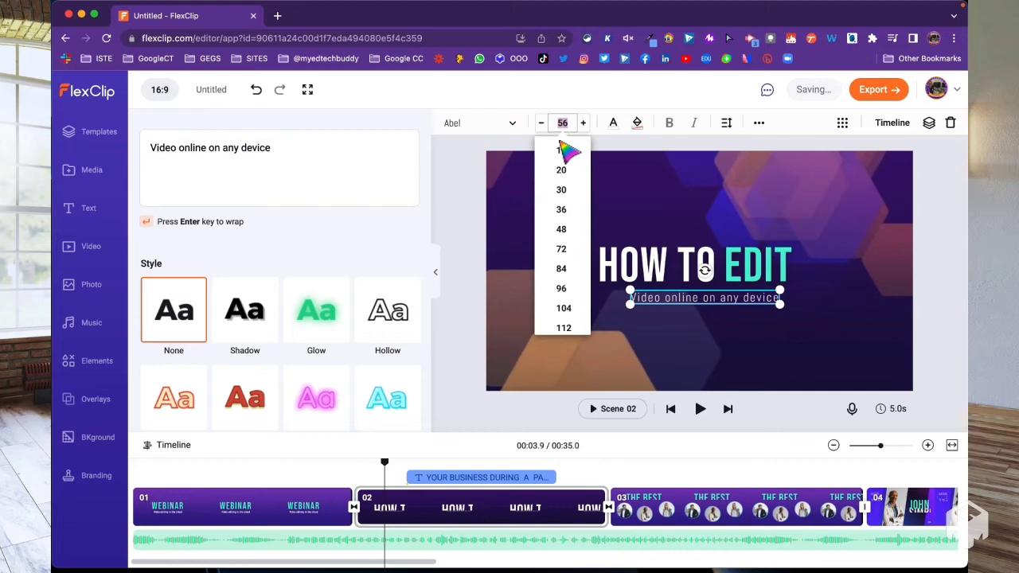
pyautogui.click(561, 250)
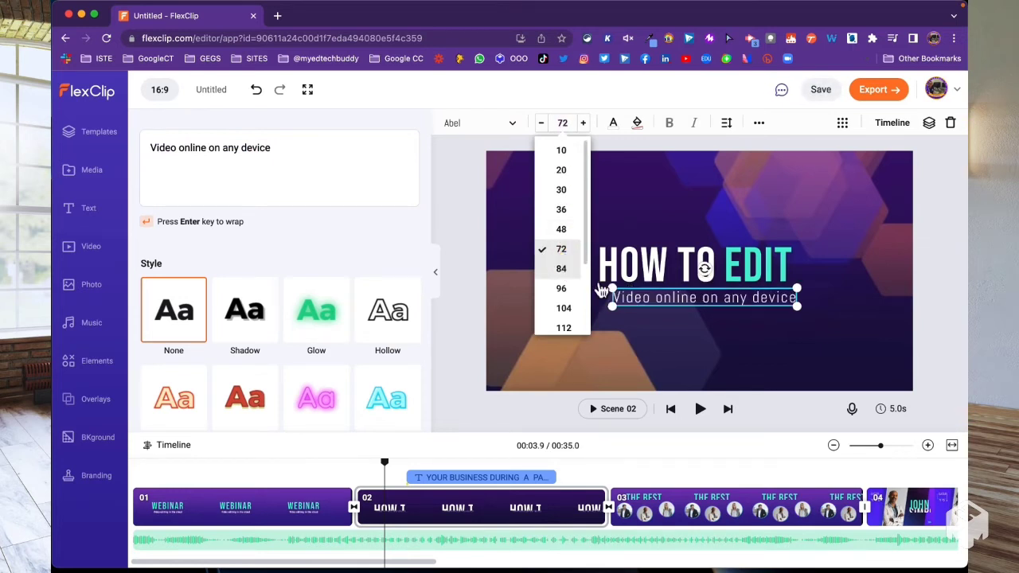
pyautogui.moveTo(706, 310); pyautogui.dragTo(696, 313)
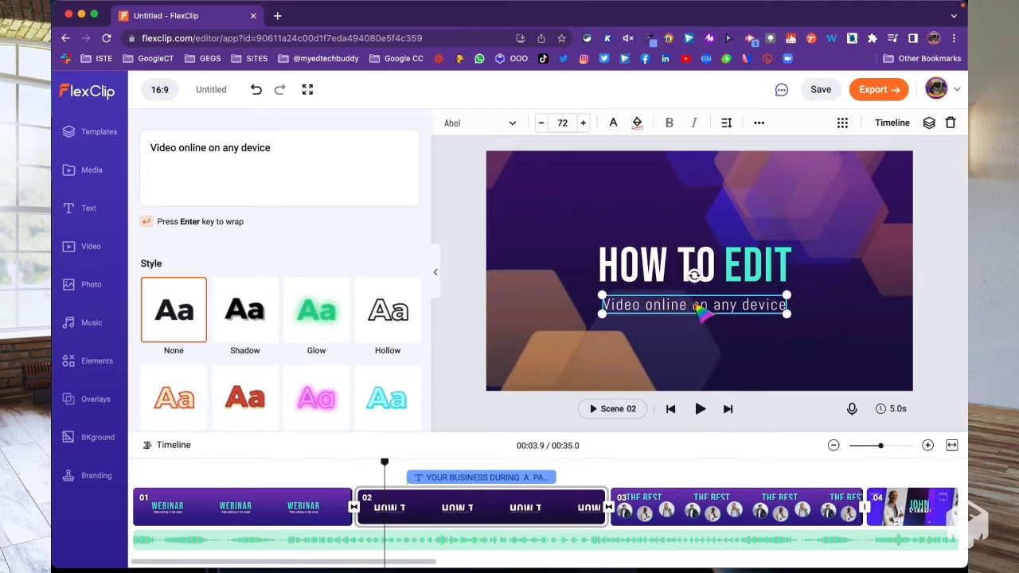
pyautogui.click(726, 124)
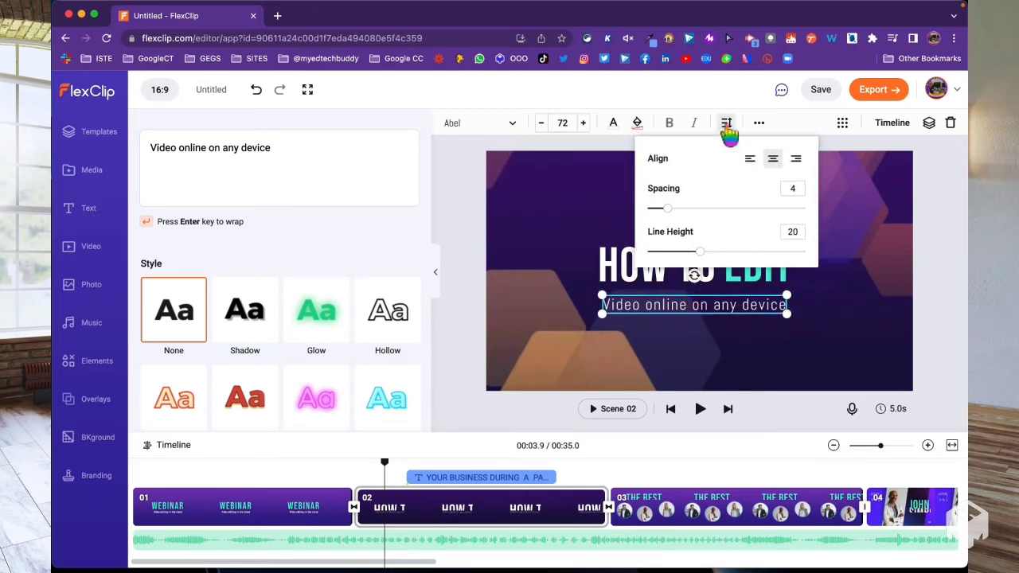
pyautogui.click(861, 207)
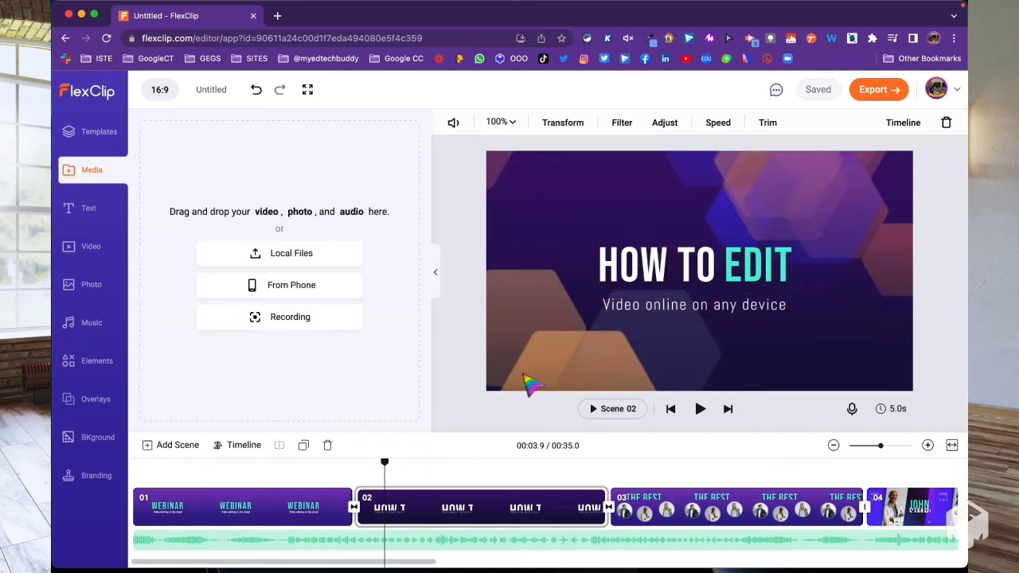
# Replace the scene 03 heading "THE BEST SPEAKERS" with "Presented by".
pyautogui.click(437, 274)
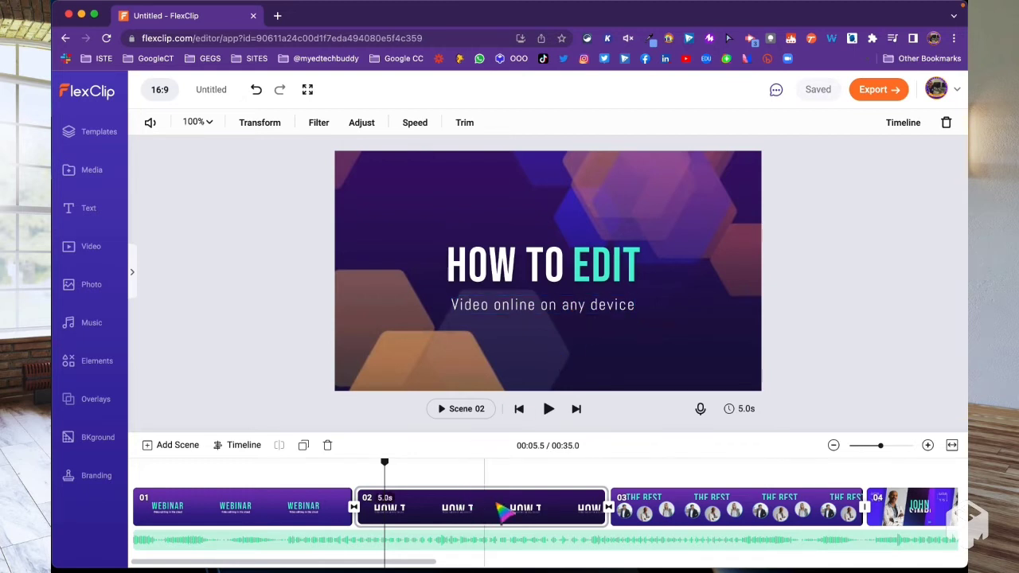
pyautogui.click(677, 510)
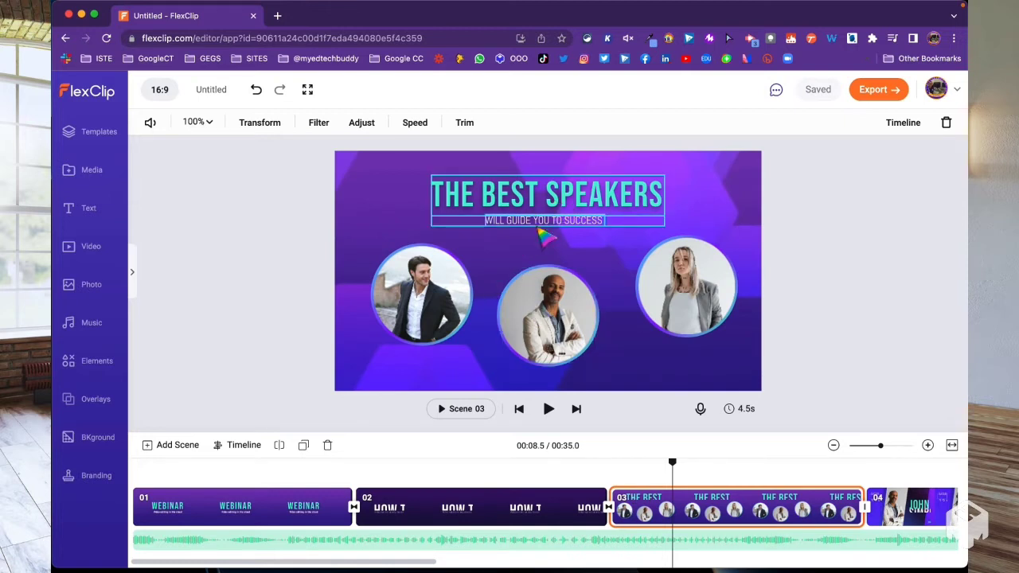
pyautogui.click(527, 204)
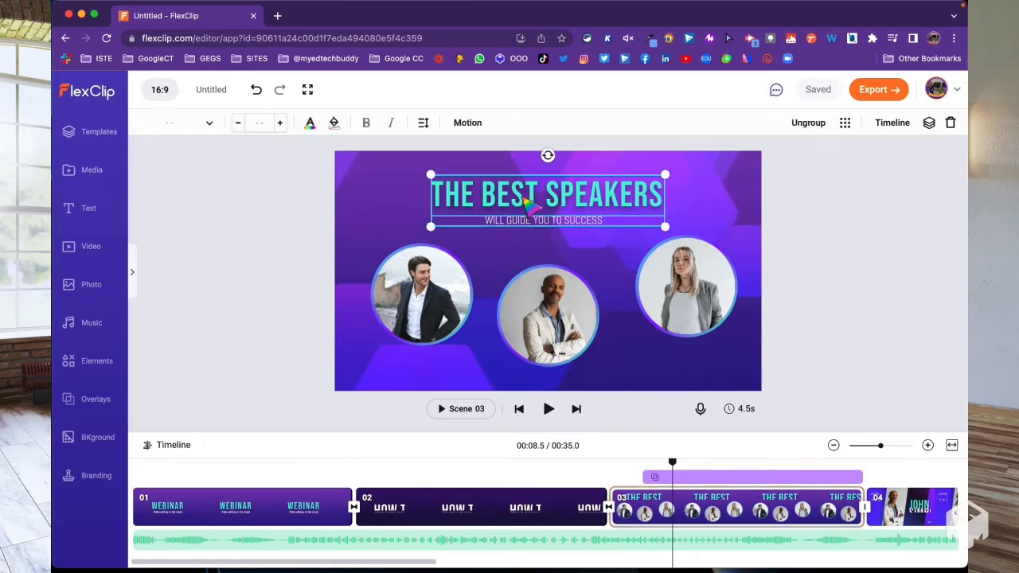
pyautogui.click(525, 200)
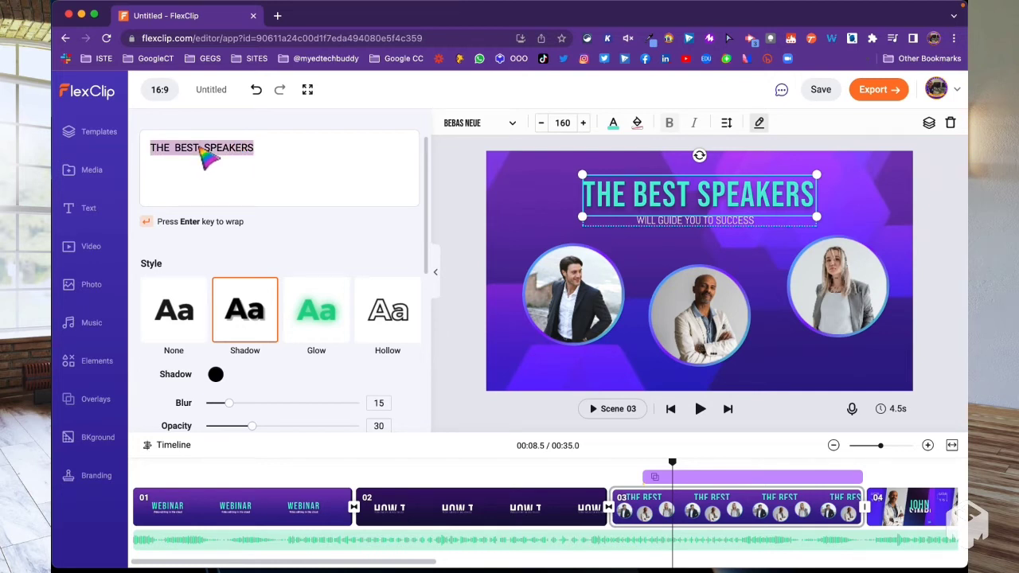
pyautogui.write('Presented ')
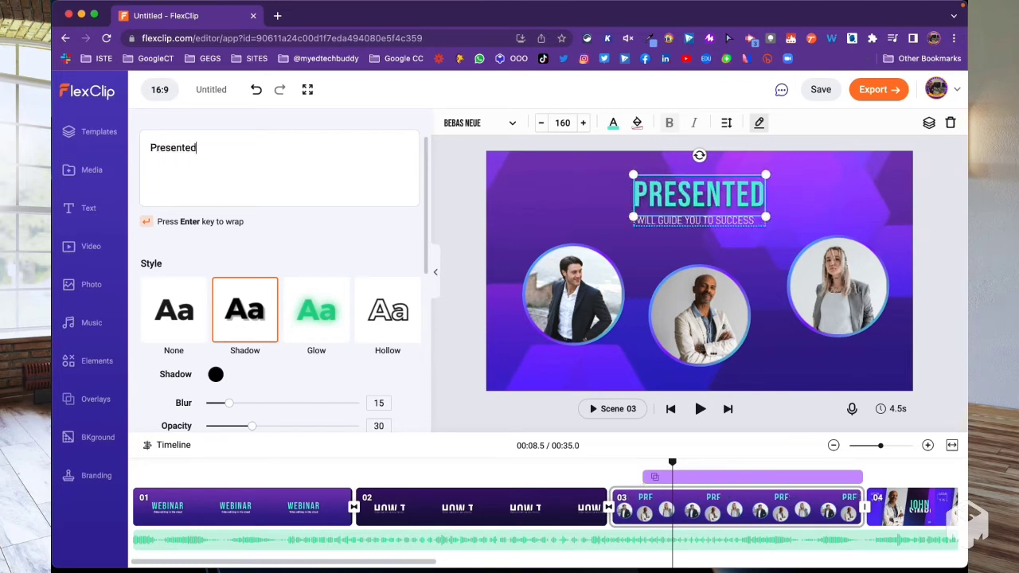
pyautogui.write('by')
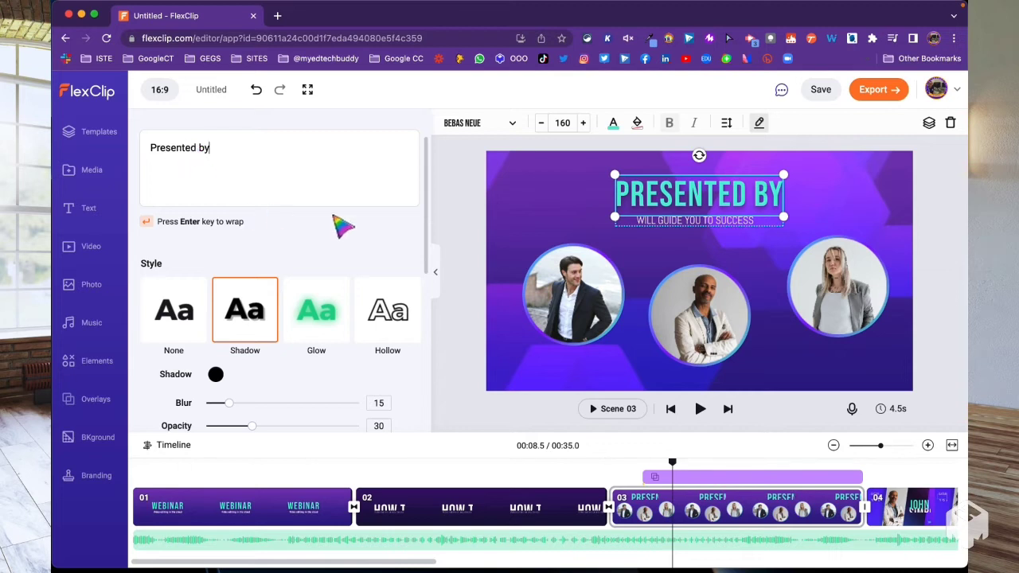
# Select the leftmost speaker photo in scene 03 and search the stock photos for "people".
pyautogui.click(573, 299)
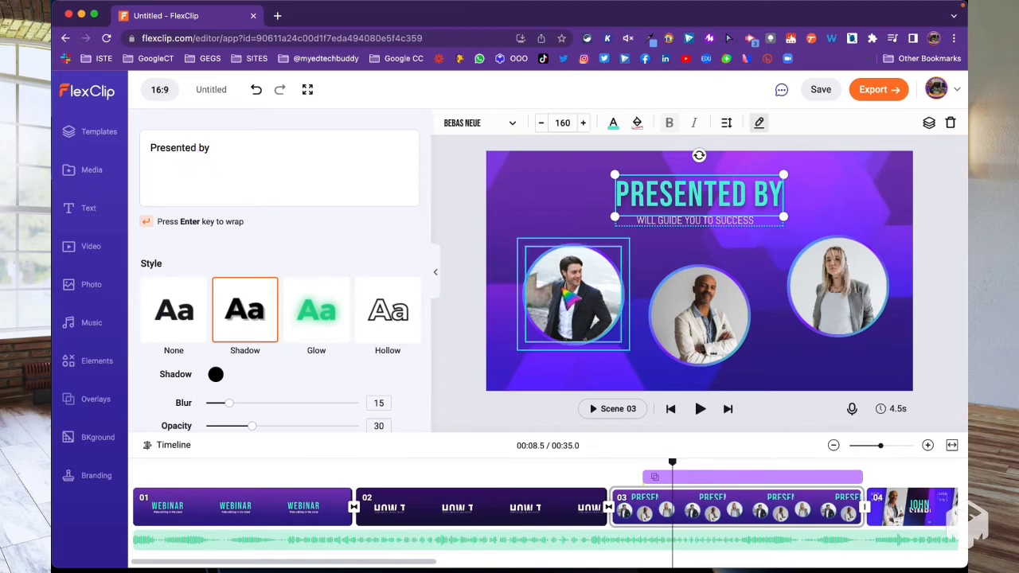
pyautogui.click(573, 295)
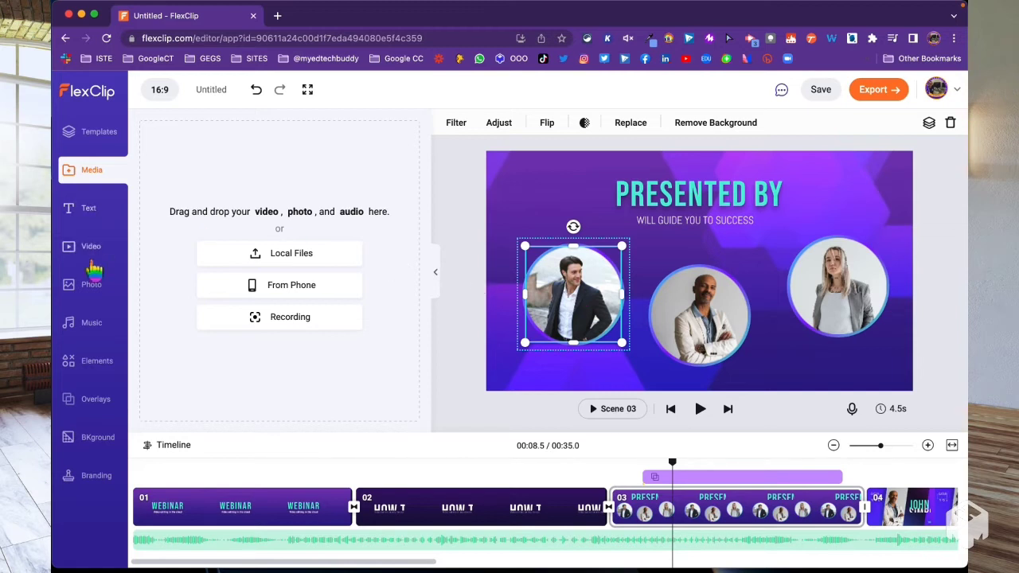
pyautogui.click(92, 287)
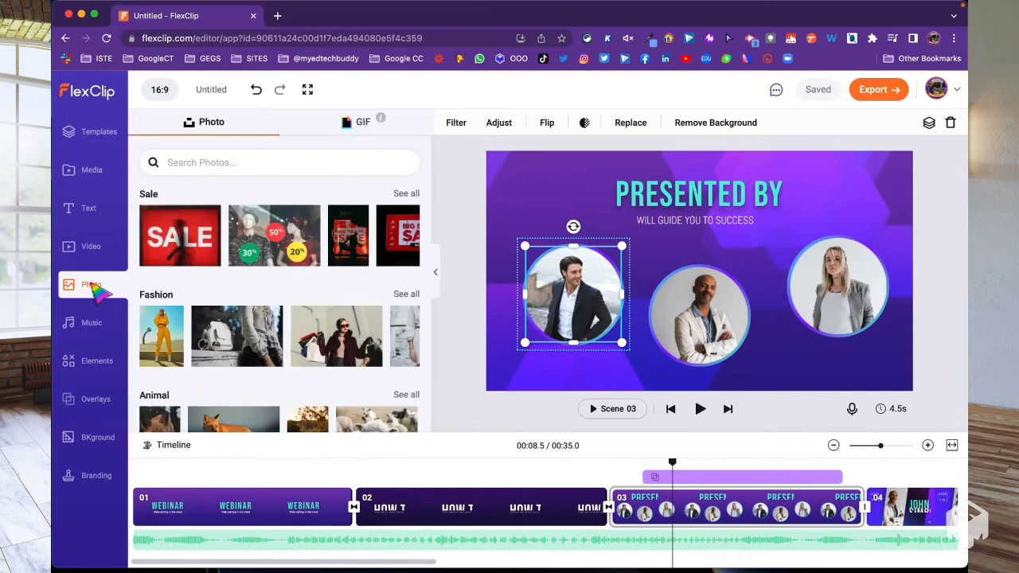
pyautogui.click(200, 166)
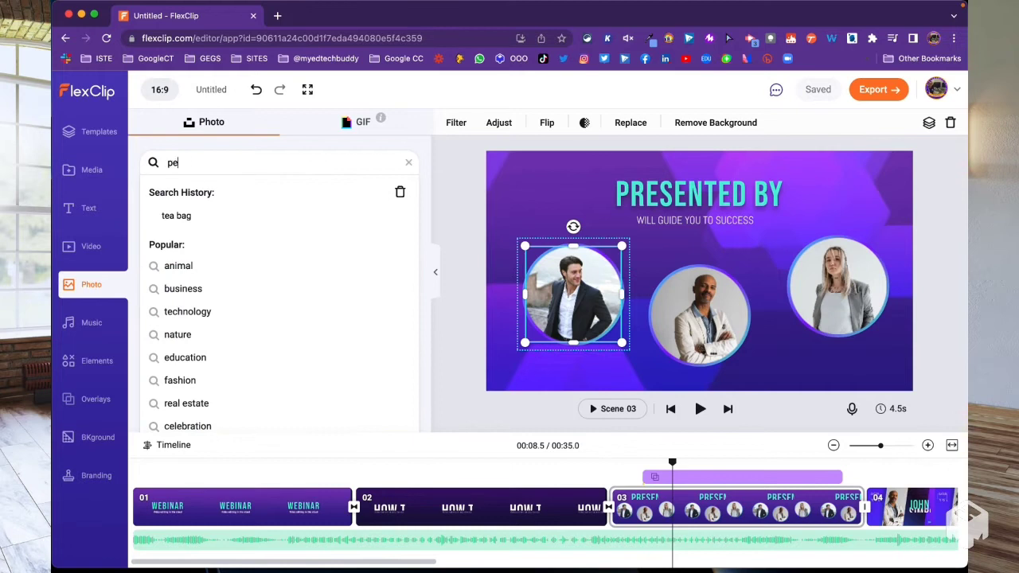
pyautogui.write('people')
pyautogui.press('Return')
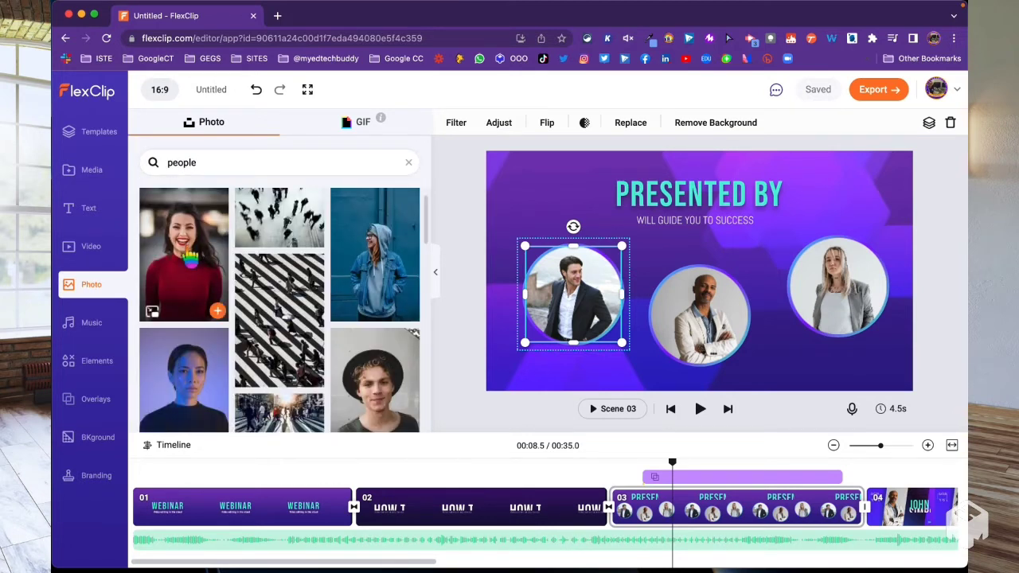
# Add the stock photo of the smiling woman in red to the project, and delete the extra scene it creates.
pyautogui.click(217, 311)
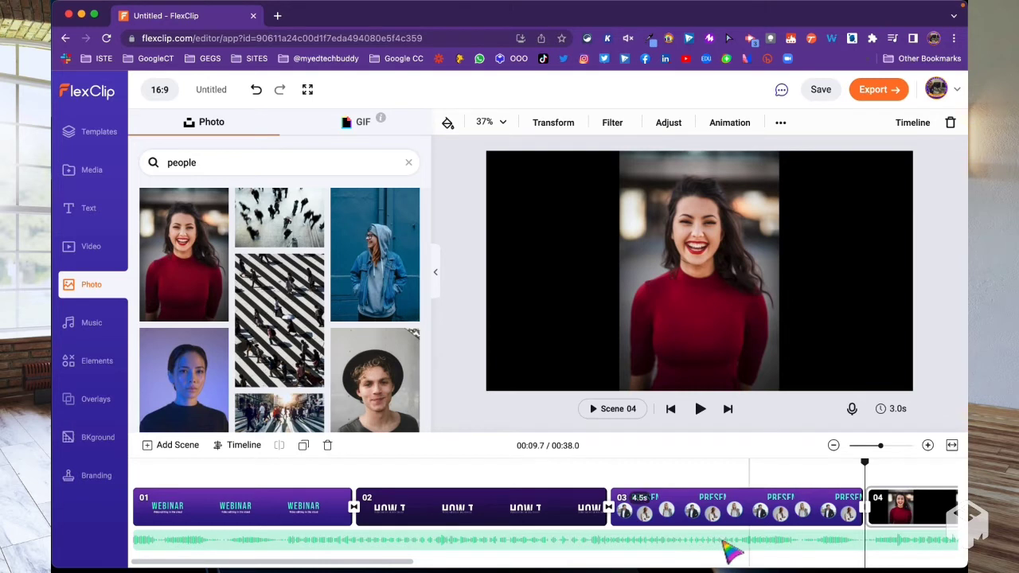
pyautogui.hscroll(5, 430, 561)
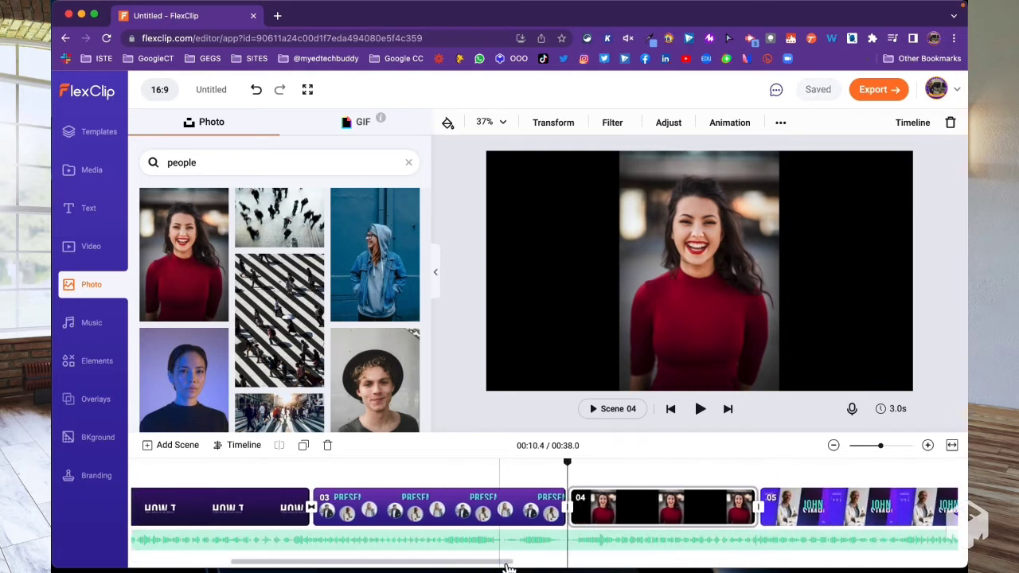
pyautogui.press('Delete')
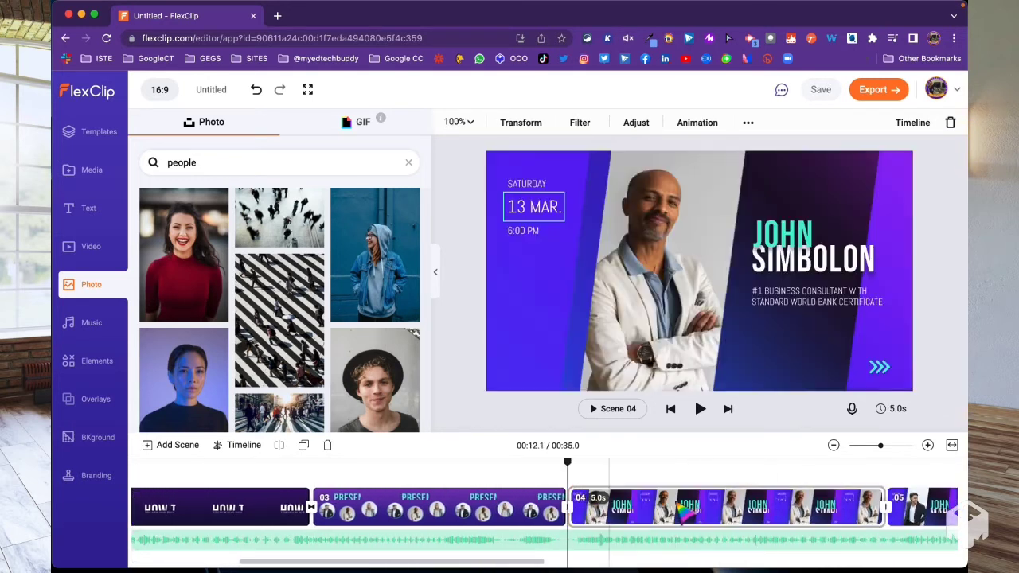
# Replace the leftmost speaker photo in scene 03 with the "Happy daughter" photo.
pyautogui.click(442, 510)
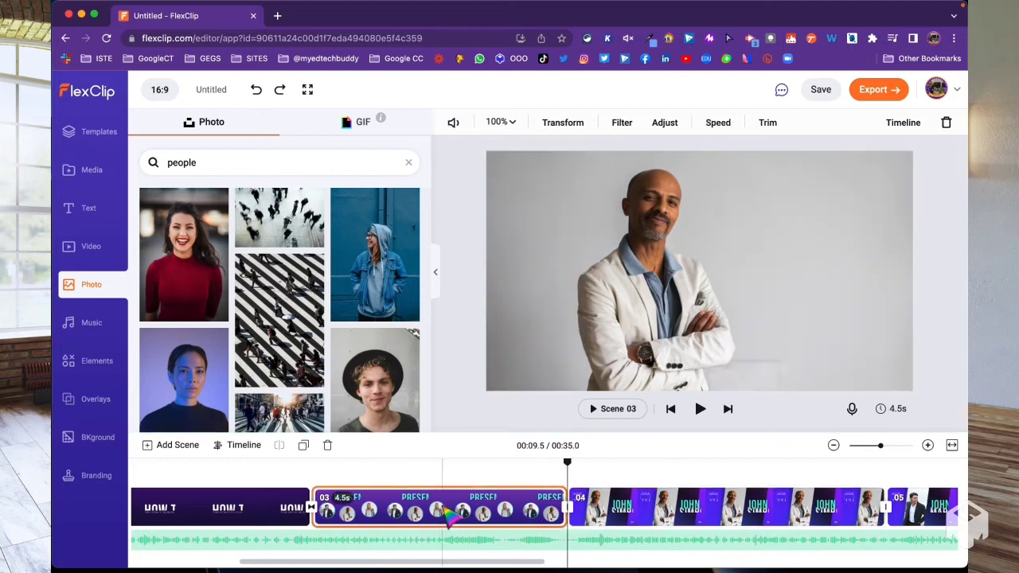
pyautogui.click(569, 301)
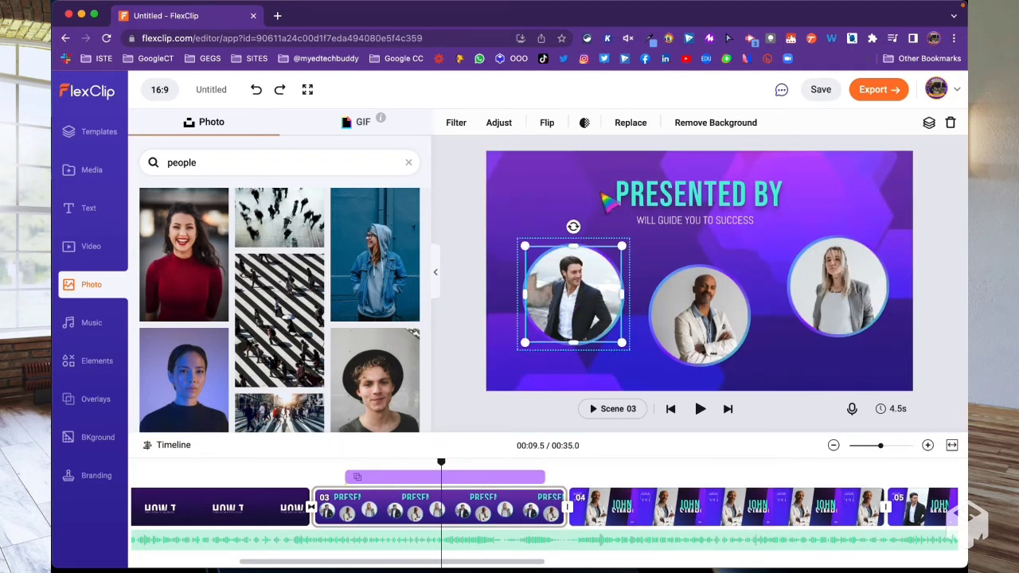
pyautogui.click(630, 126)
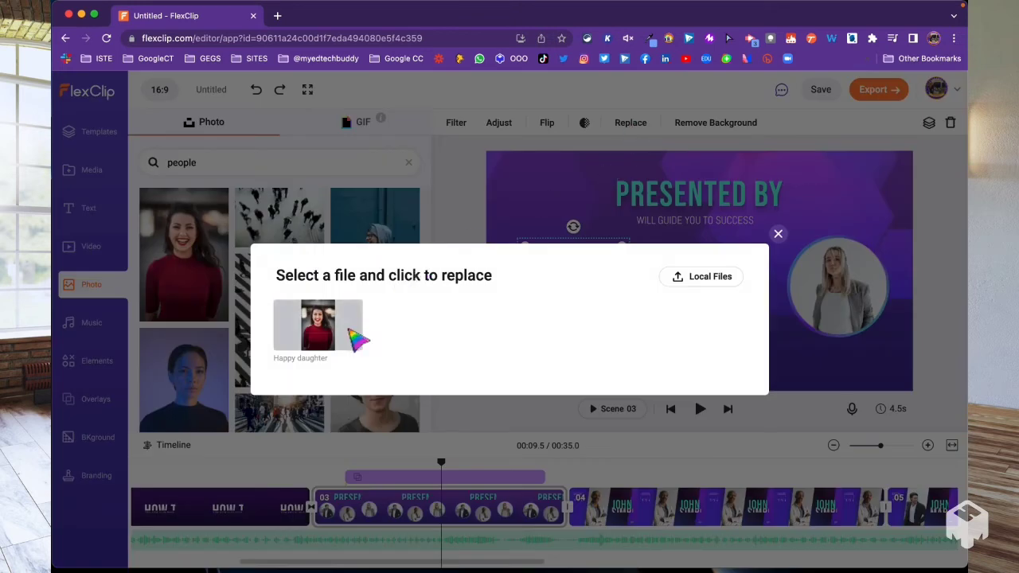
pyautogui.click(320, 332)
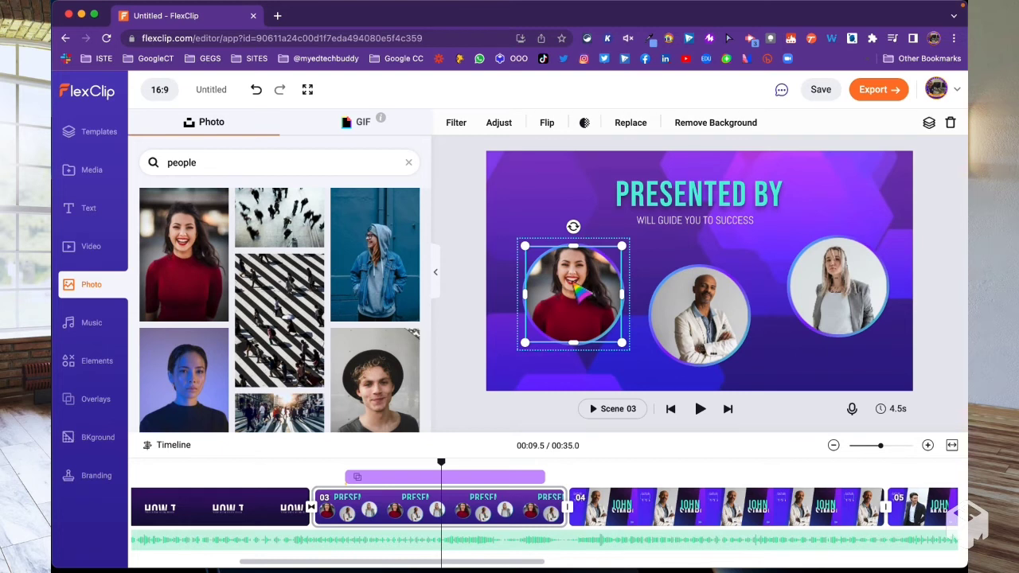
# Check the leftmost speaker photo's adjustment settings and apply the Greyscale filter to it.
pyautogui.click(501, 121)
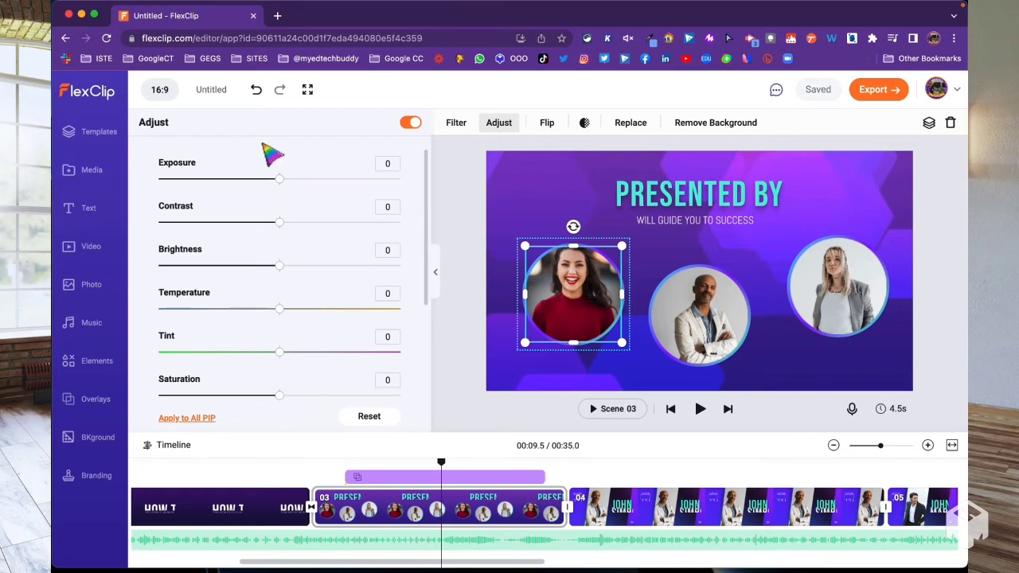
pyautogui.click(459, 124)
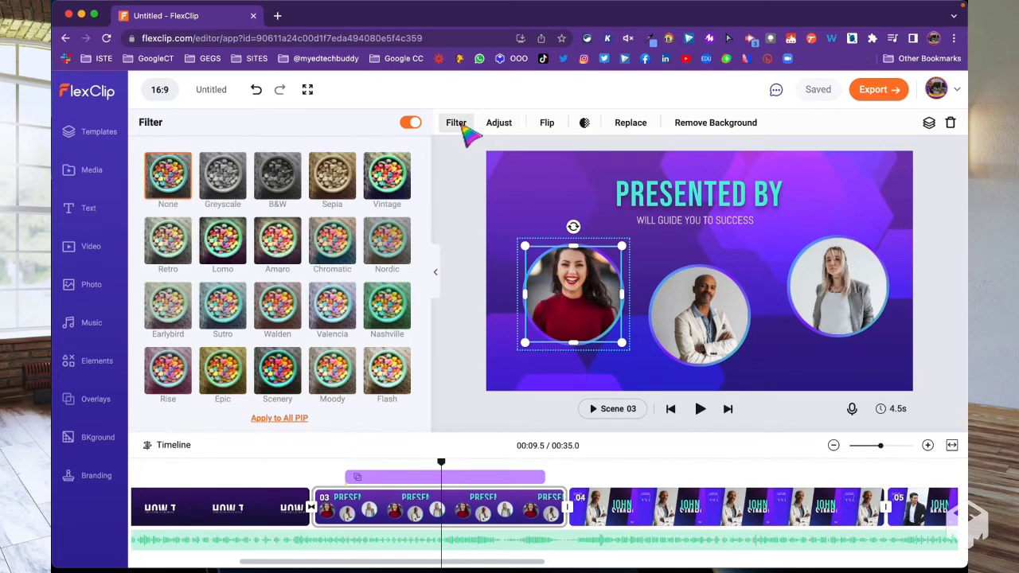
pyautogui.click(231, 184)
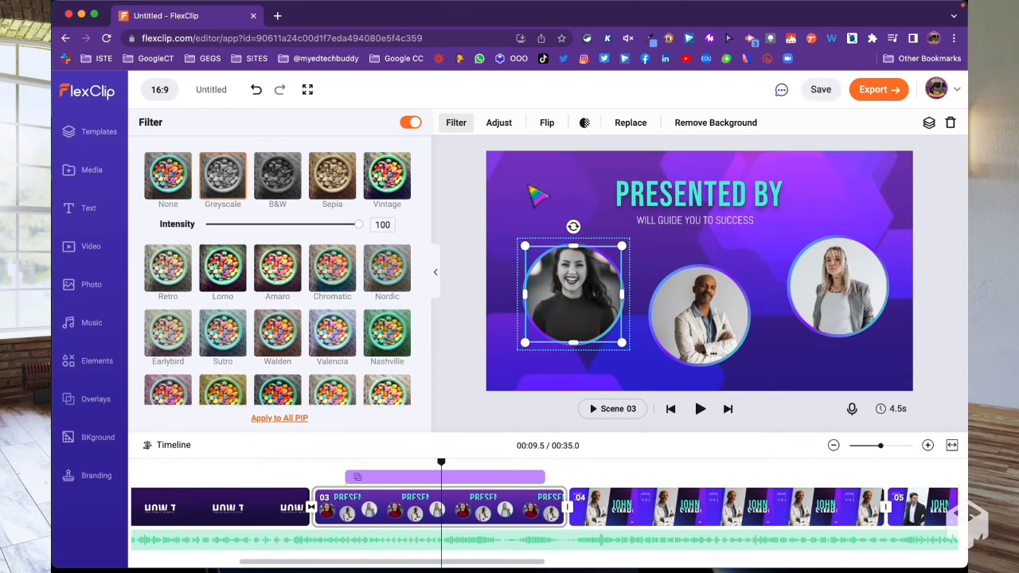
pyautogui.click(537, 195)
# Replace the middle speaker photo in scene 03 with the "Faces in different places" photo of the man in a hat.
pyautogui.click(702, 313)
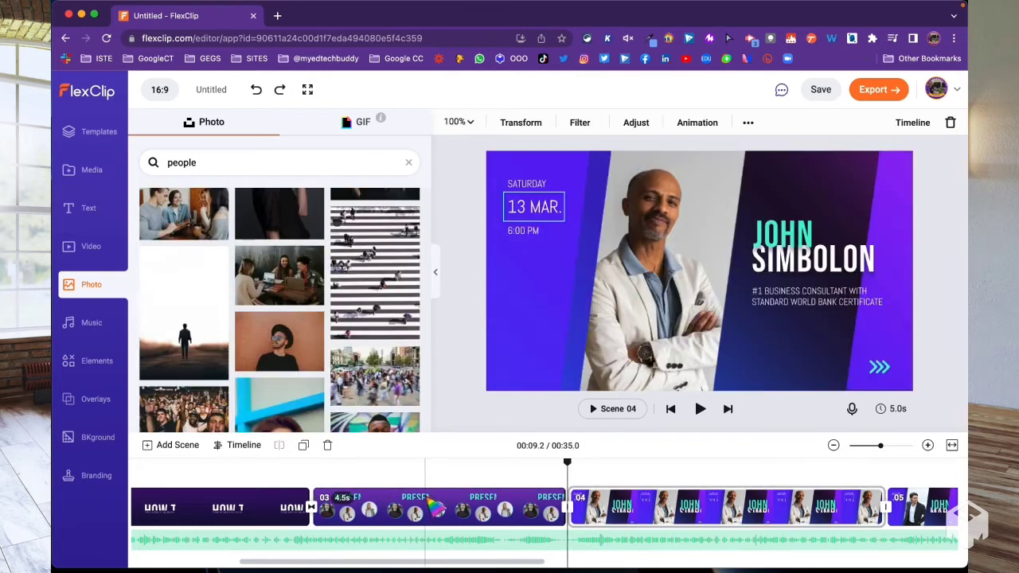
pyautogui.click(437, 505)
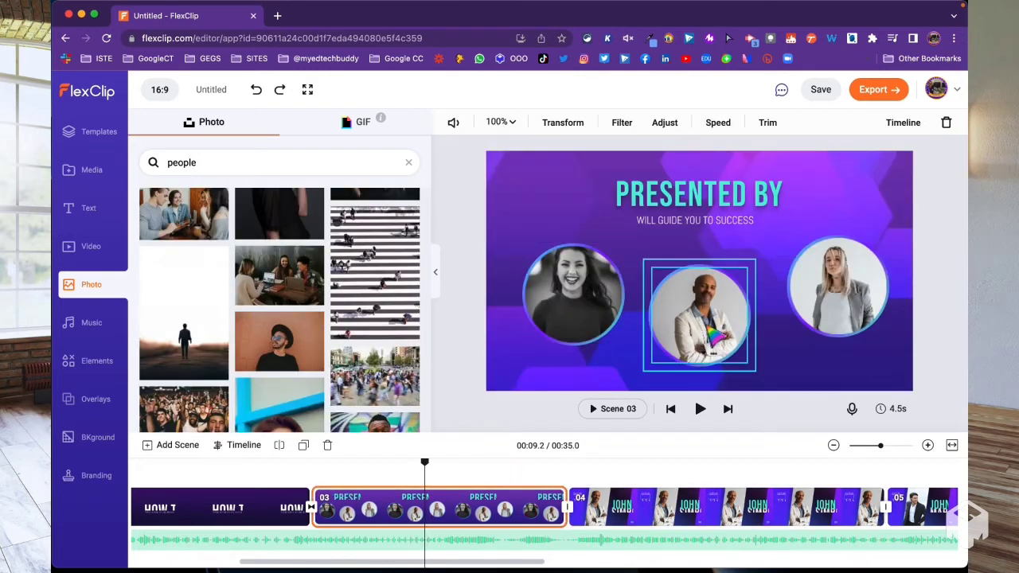
pyautogui.click(686, 312)
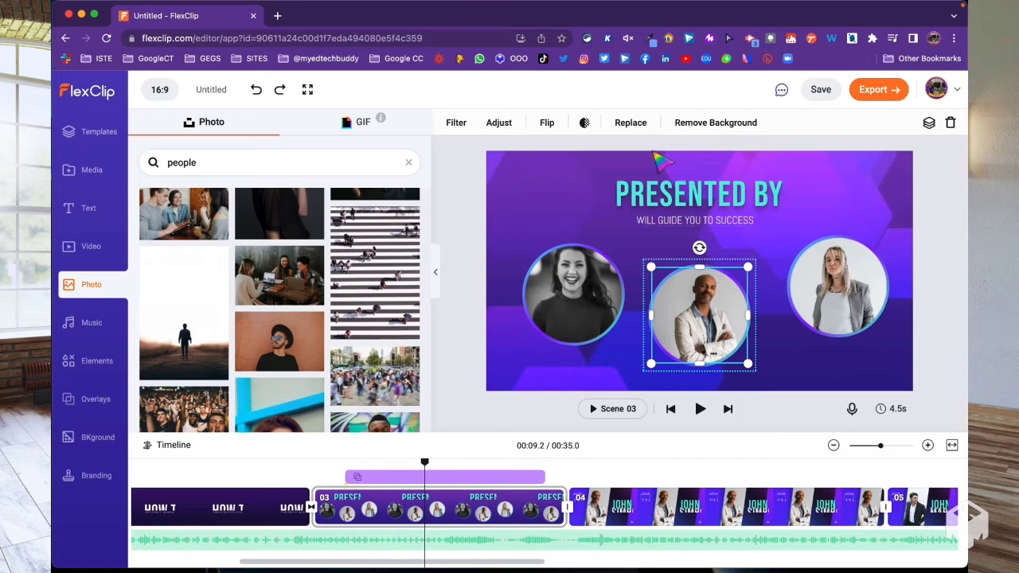
pyautogui.click(636, 134)
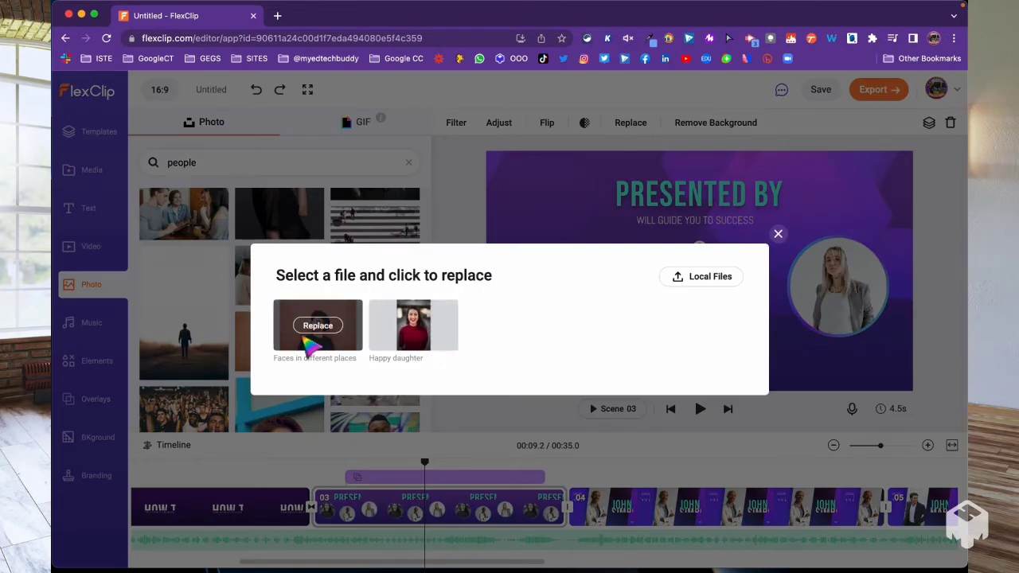
pyautogui.click(318, 331)
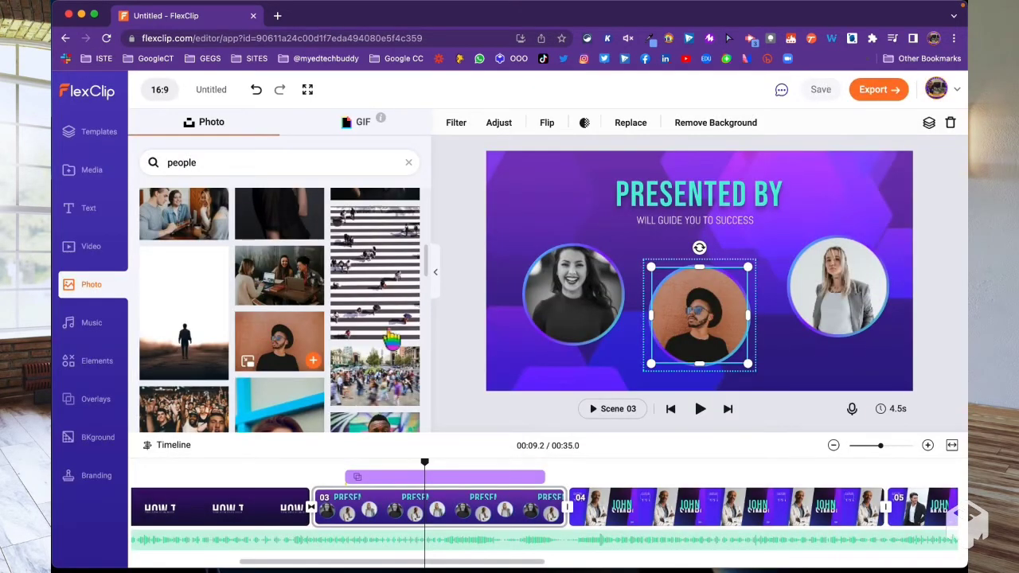
# Delete the rightmost speaker photo from scene 03 and move the middle photo into its place.
pyautogui.click(836, 287)
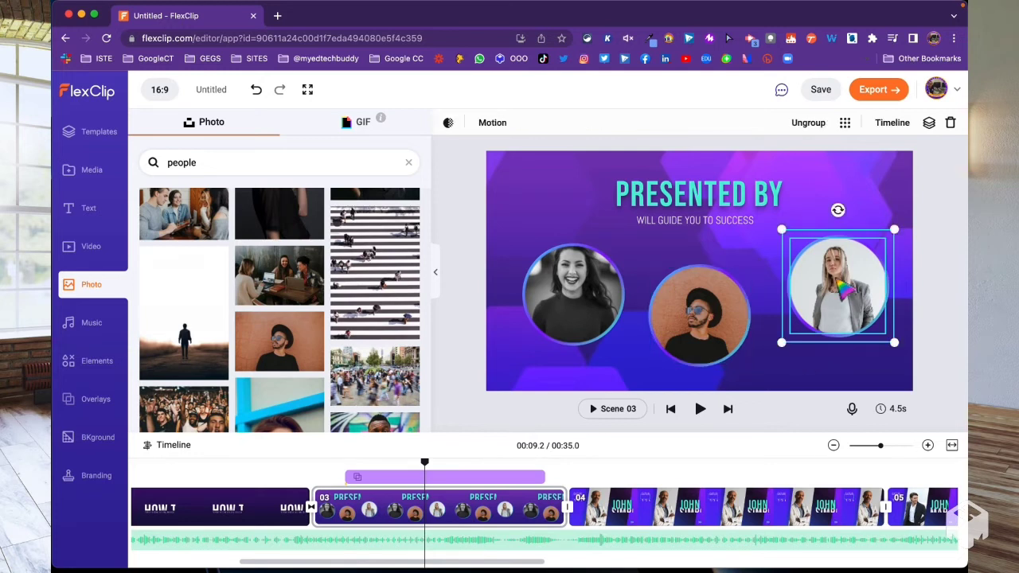
pyautogui.press('Delete')
pyautogui.moveTo(713, 330); pyautogui.dragTo(825, 310)
# Detach the scene 04 background photo, replace it with the "Happy daughter" photo, and set that as the background again.
pyautogui.click(634, 522)
pyautogui.rightClick(651, 262)
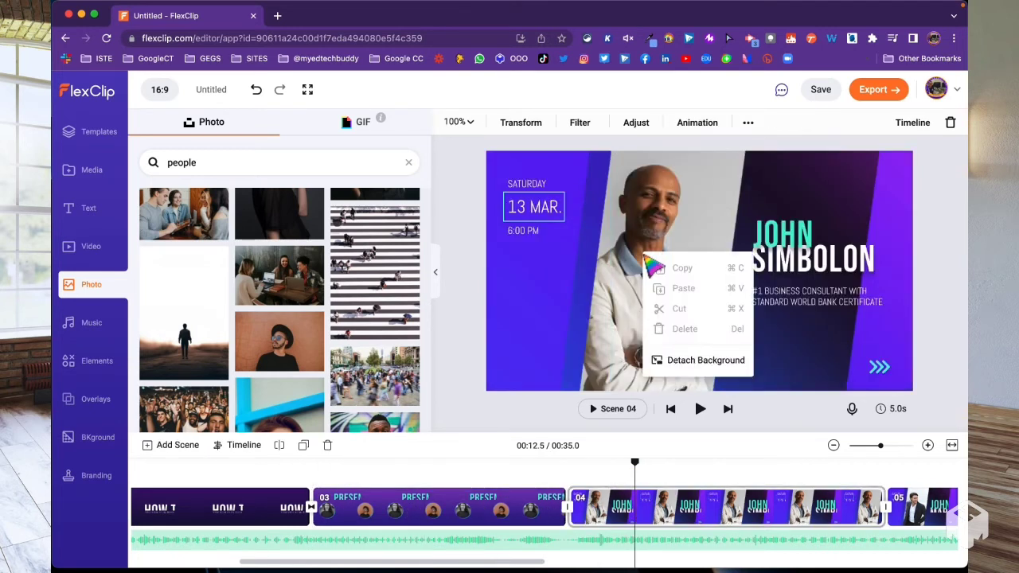
pyautogui.click(678, 360)
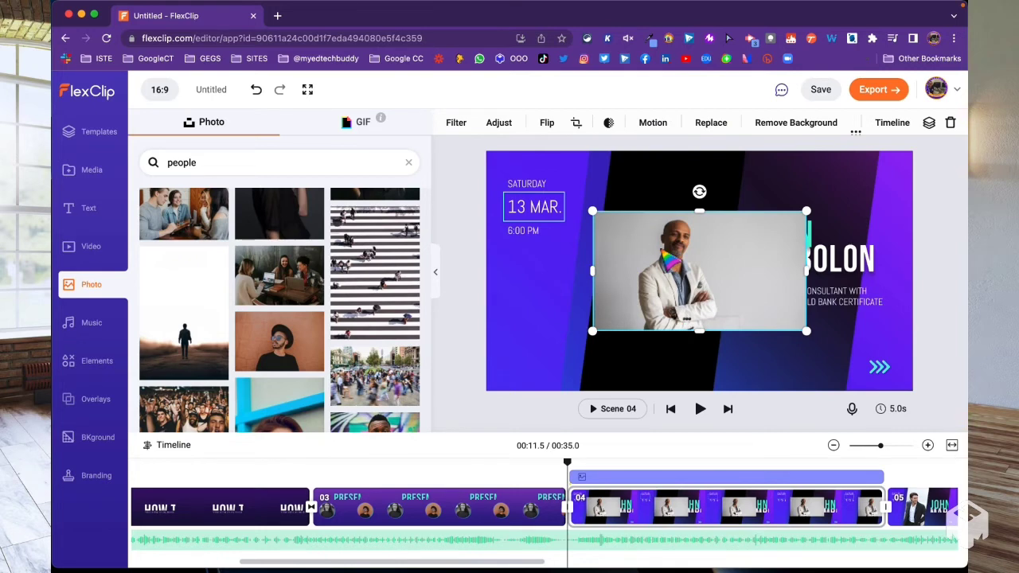
pyautogui.click(710, 123)
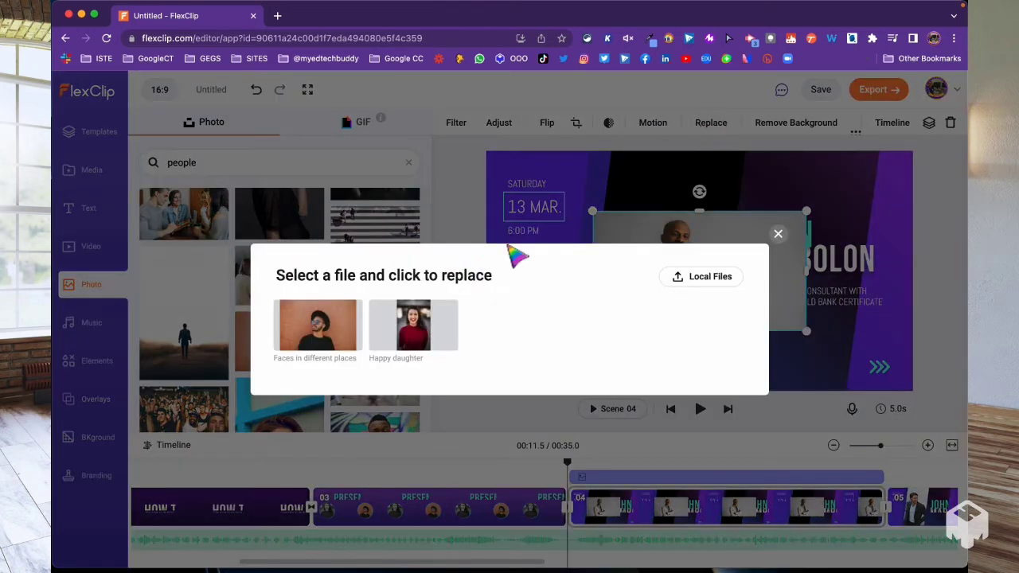
pyautogui.click(413, 326)
pyautogui.rightClick(659, 287)
pyautogui.click(682, 383)
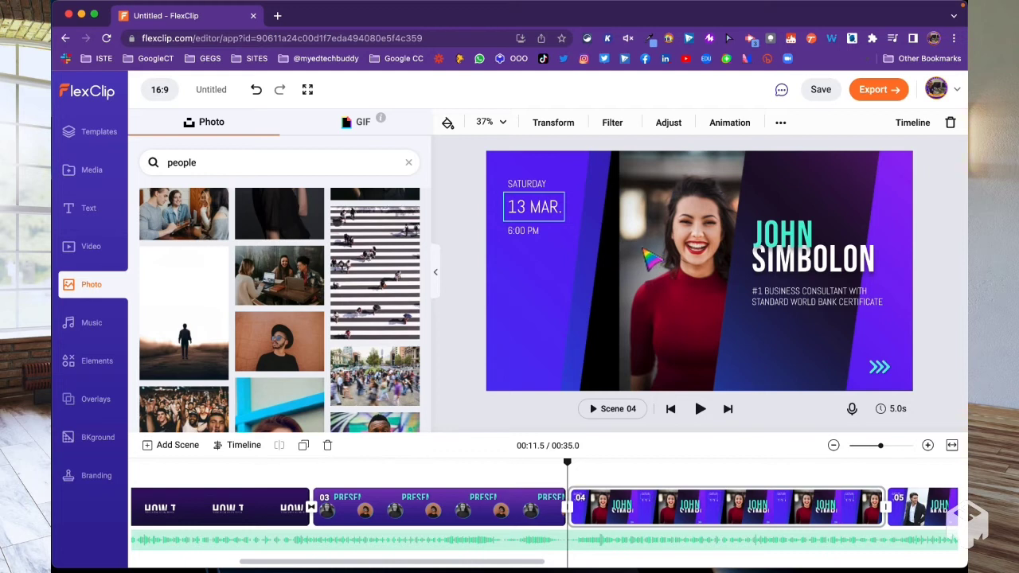
# Widen the blue shape left of the woman in scene 04 to cover the black gap, and narrow the shape on her other side.
pyautogui.click(587, 270)
pyautogui.moveTo(588, 272); pyautogui.dragTo(657, 272)
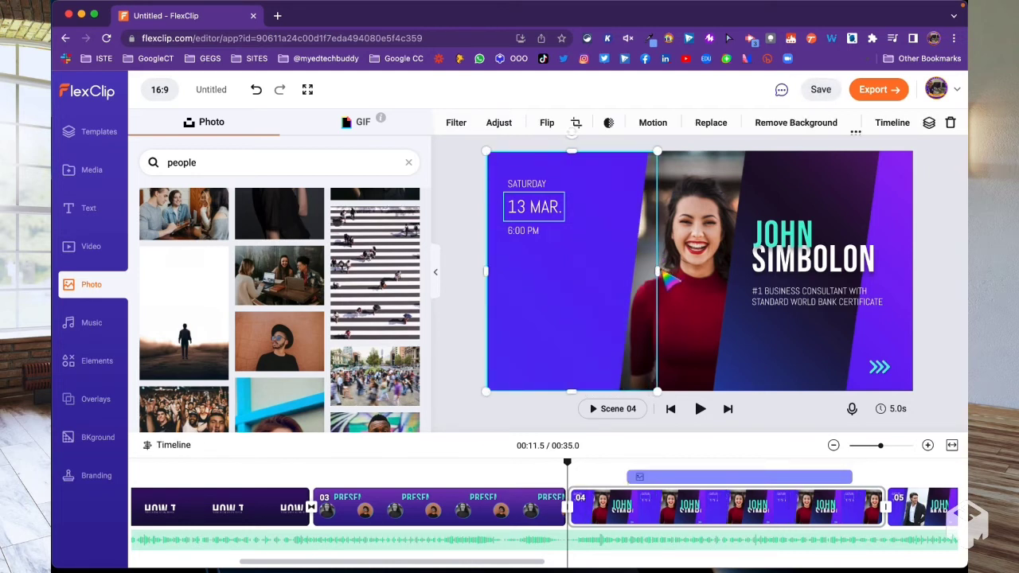
pyautogui.click(778, 341)
pyautogui.moveTo(715, 272); pyautogui.dragTo(741, 272)
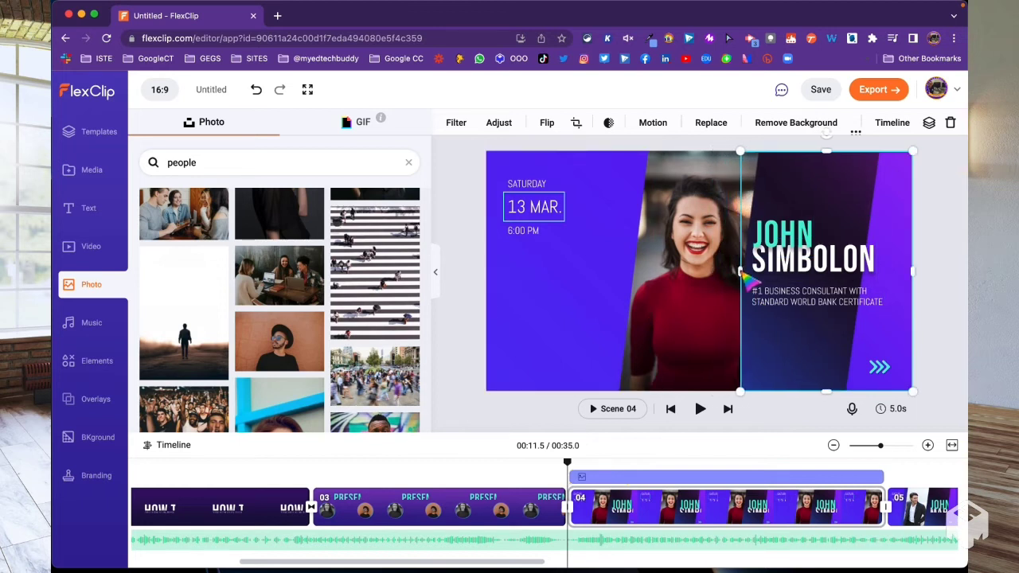
# Replace the speaker's first name in the scene 04 title with the new presenter's first name.
pyautogui.click(785, 229)
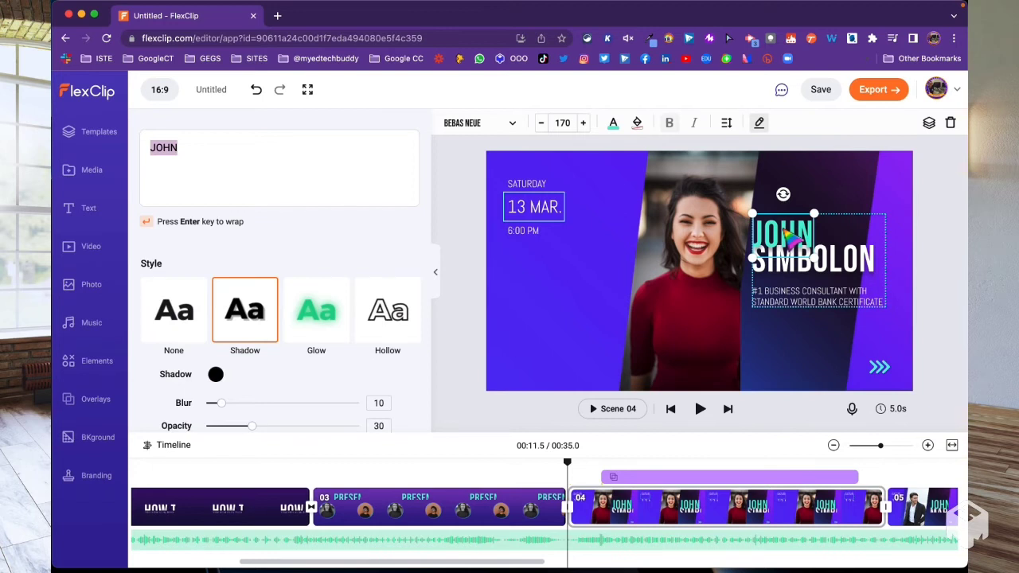
pyautogui.write('Gill')
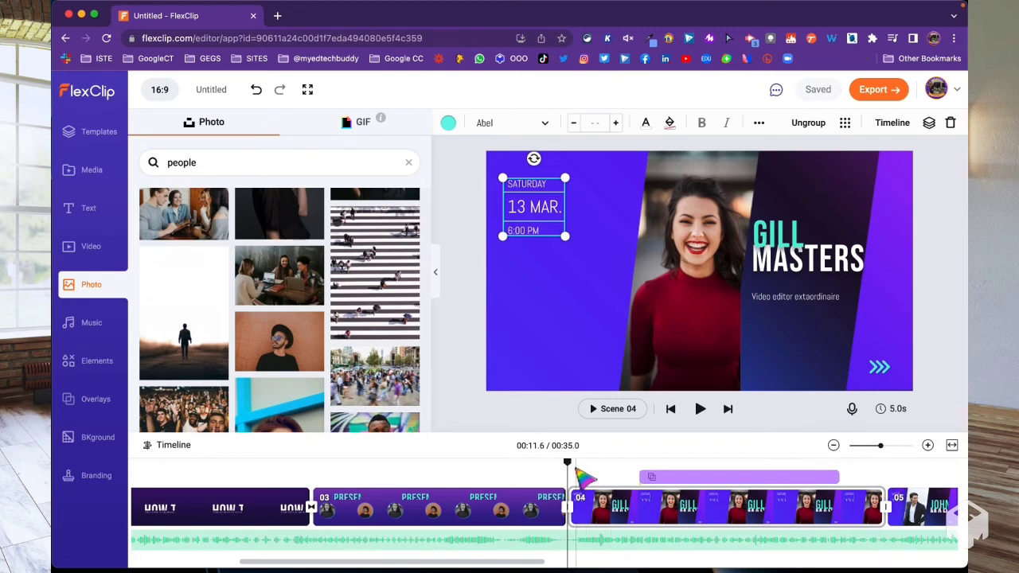
# Detach the scene 05 background photo, replace it with the "Faces in different places" photo, and set that as the background again.
pyautogui.moveTo(568, 463); pyautogui.dragTo(895, 465)
pyautogui.moveTo(510, 567); pyautogui.dragTo(621, 557)
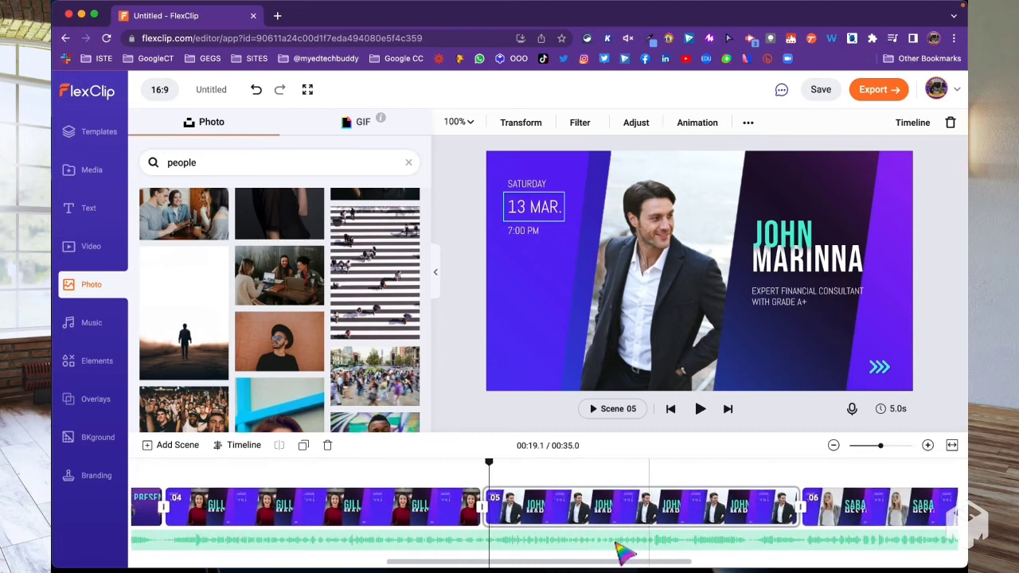
pyautogui.click(544, 512)
pyautogui.rightClick(678, 263)
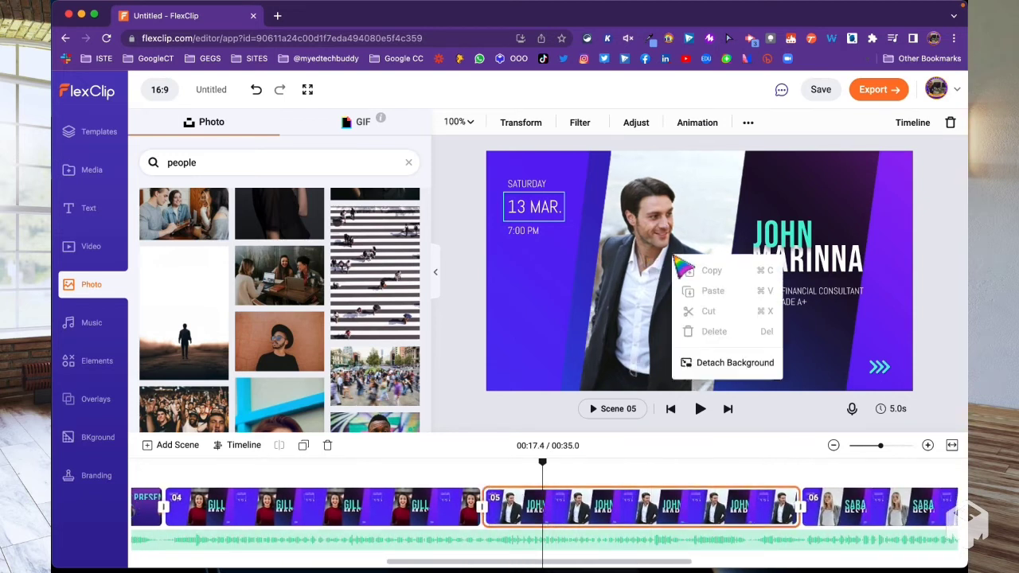
pyautogui.click(721, 364)
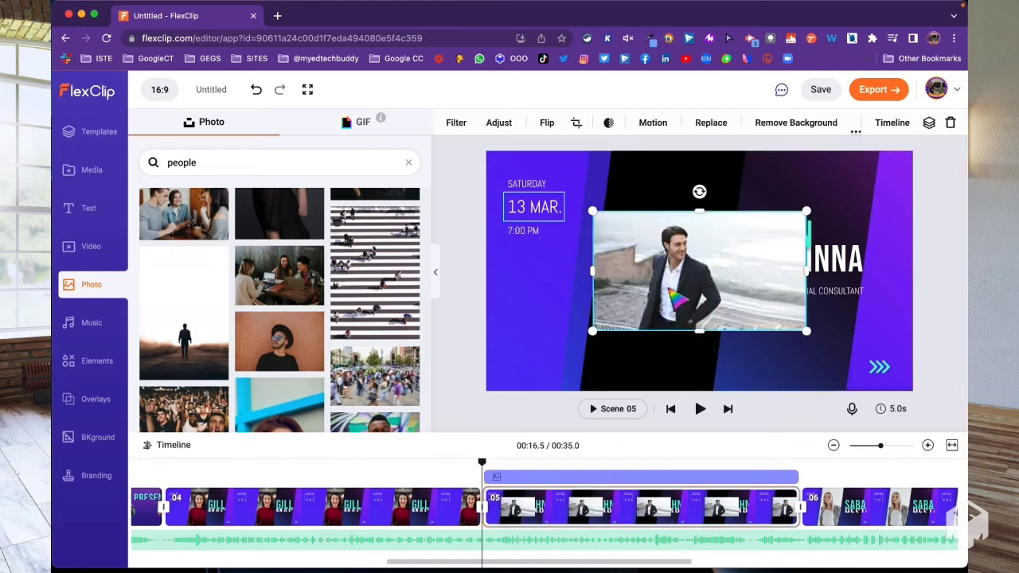
pyautogui.click(711, 123)
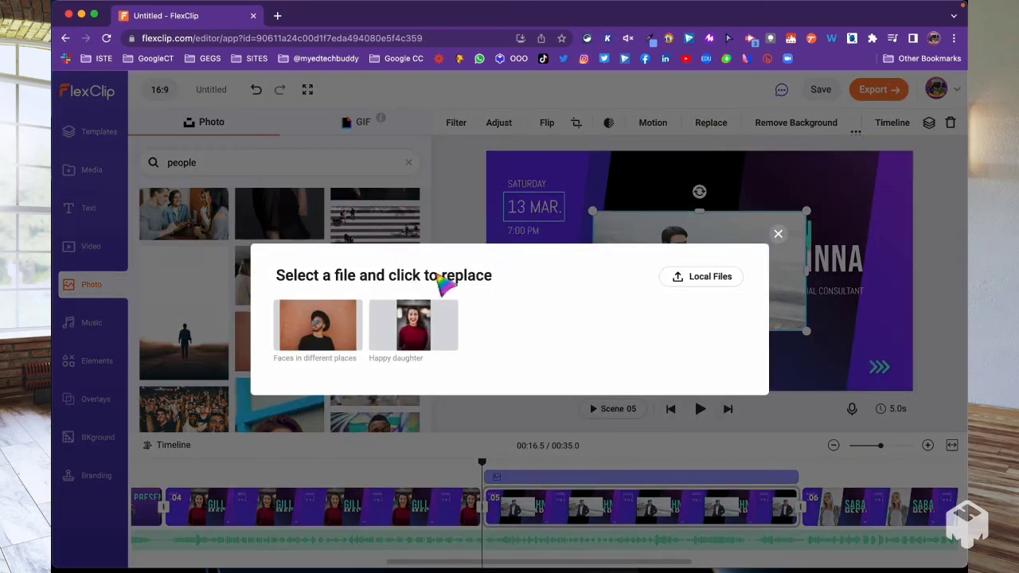
pyautogui.click(316, 326)
pyautogui.moveTo(652, 280); pyautogui.dragTo(612, 267)
pyautogui.rightClick(604, 258)
pyautogui.click(623, 363)
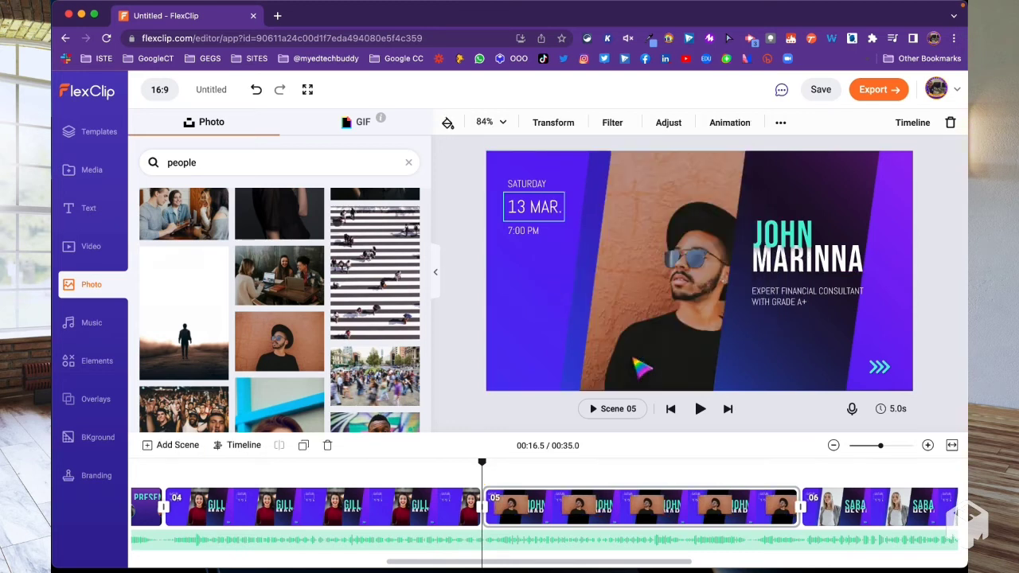
# Widen the blue shape behind the date text in scene 05 toward the man in the hat.
pyautogui.click(573, 285)
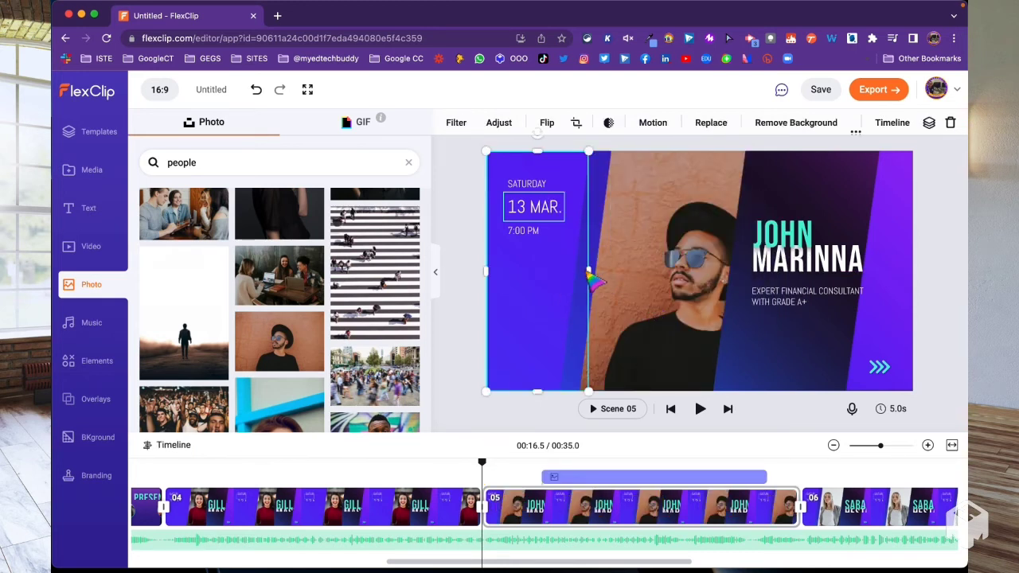
pyautogui.moveTo(595, 226); pyautogui.dragTo(621, 225)
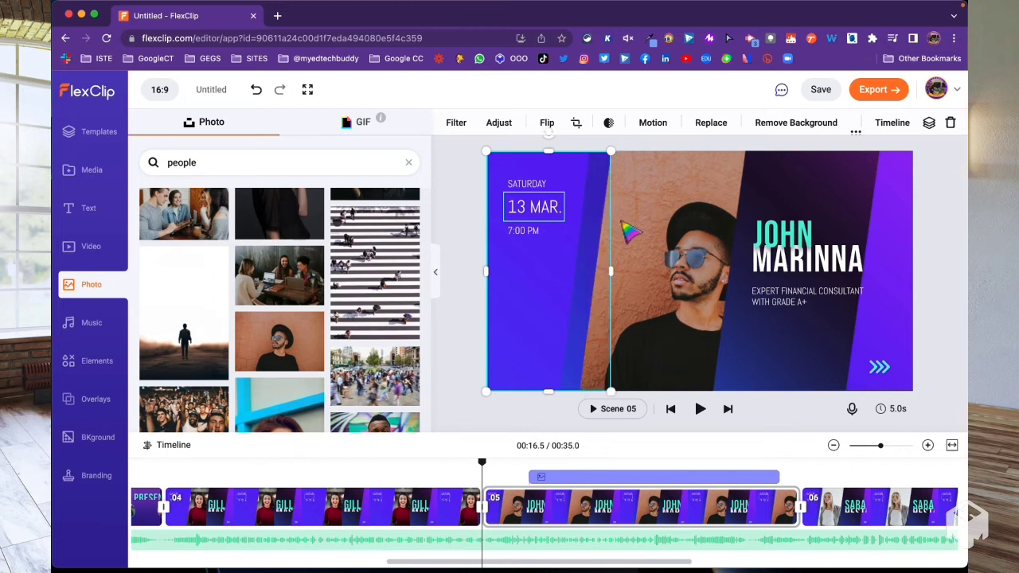
pyautogui.moveTo(612, 273)
pyautogui.mouseDown()
pyautogui.moveTo(644, 272)
pyautogui.moveTo(589, 272)
pyautogui.moveTo(607, 273)
pyautogui.mouseUp()
# Replace the scene 05 speaker's first and last name, change the job description to "Industry expert", and set its font size to 72.
pyautogui.click(787, 237)
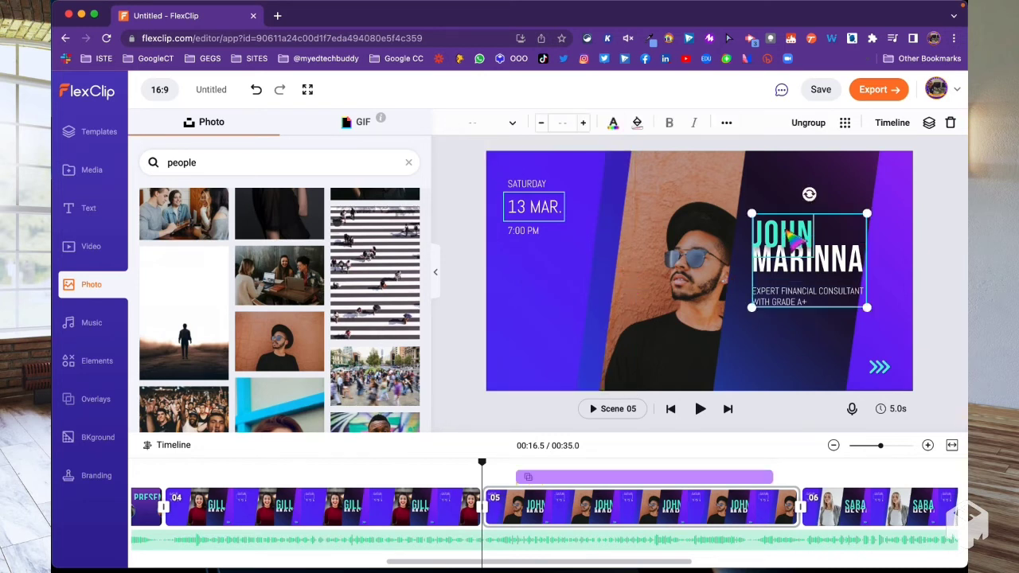
pyautogui.write('Alan')
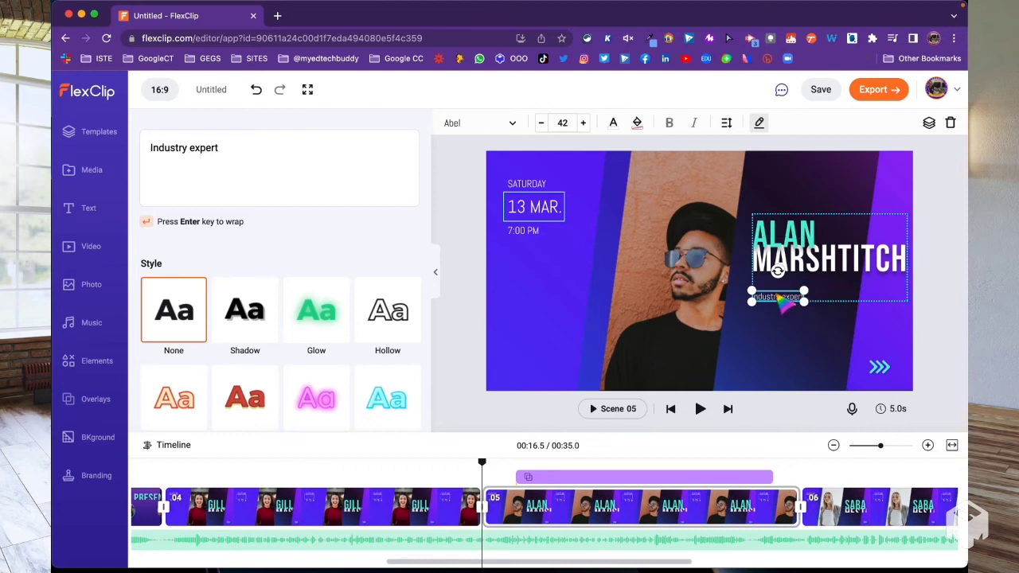
pyautogui.click(780, 298)
pyautogui.click(562, 123)
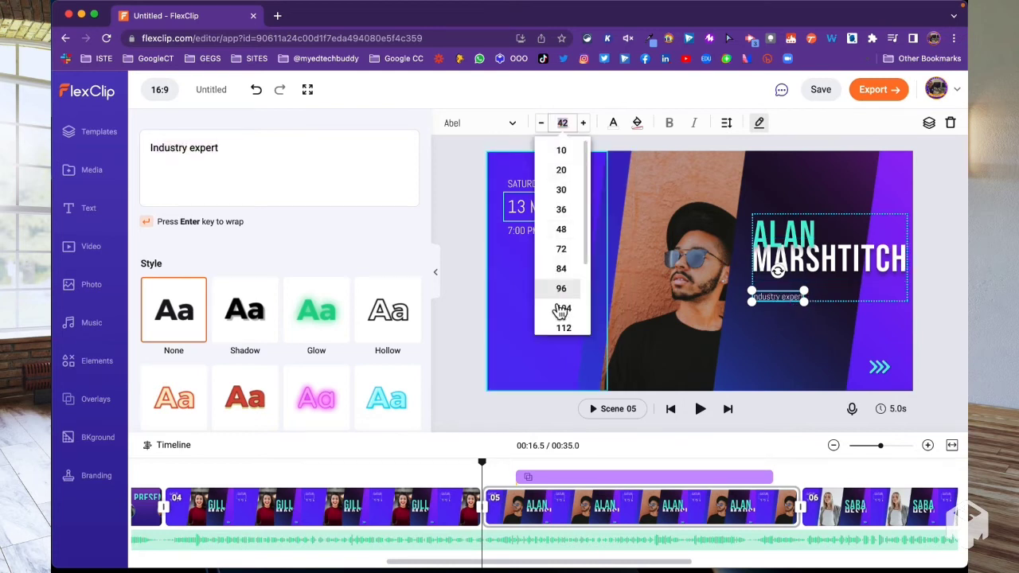
pyautogui.click(561, 250)
# Narrow the dark shape behind the scene 05 speaker text and set both lines of the speaker's name to font size 104.
pyautogui.click(824, 291)
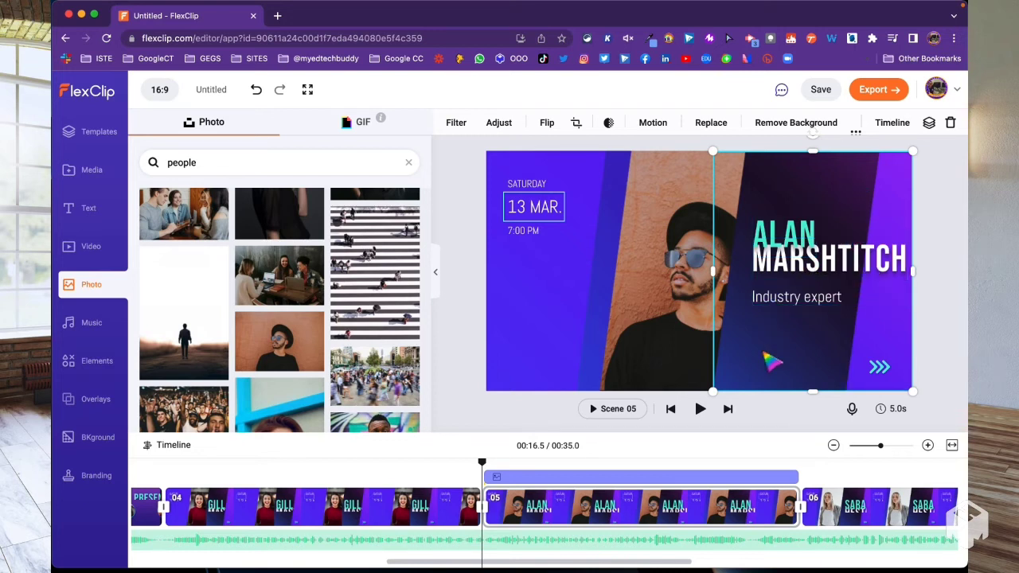
pyautogui.moveTo(713, 274); pyautogui.dragTo(745, 278)
pyautogui.doubleClick(795, 255)
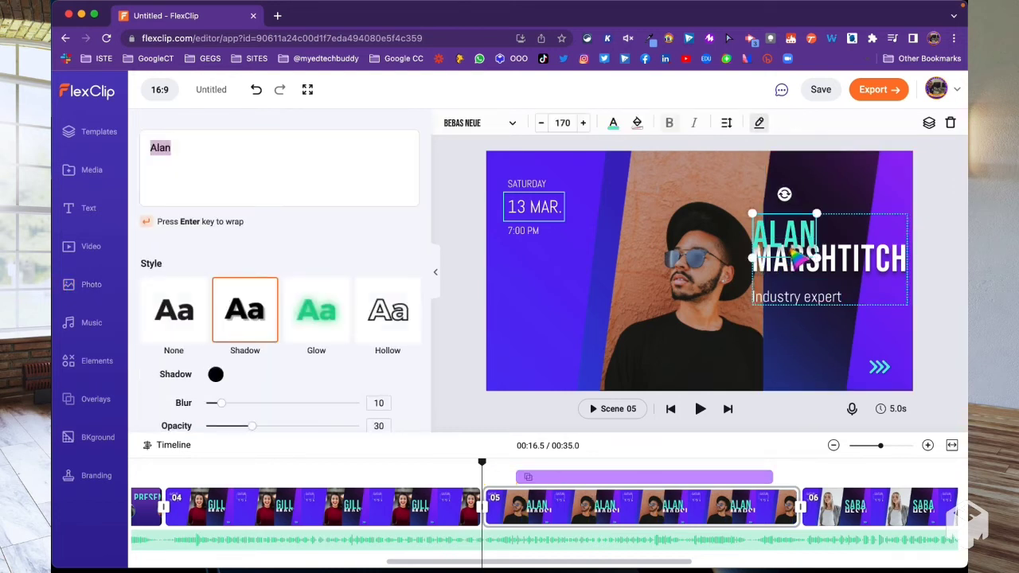
pyautogui.click(562, 123)
pyautogui.click(566, 309)
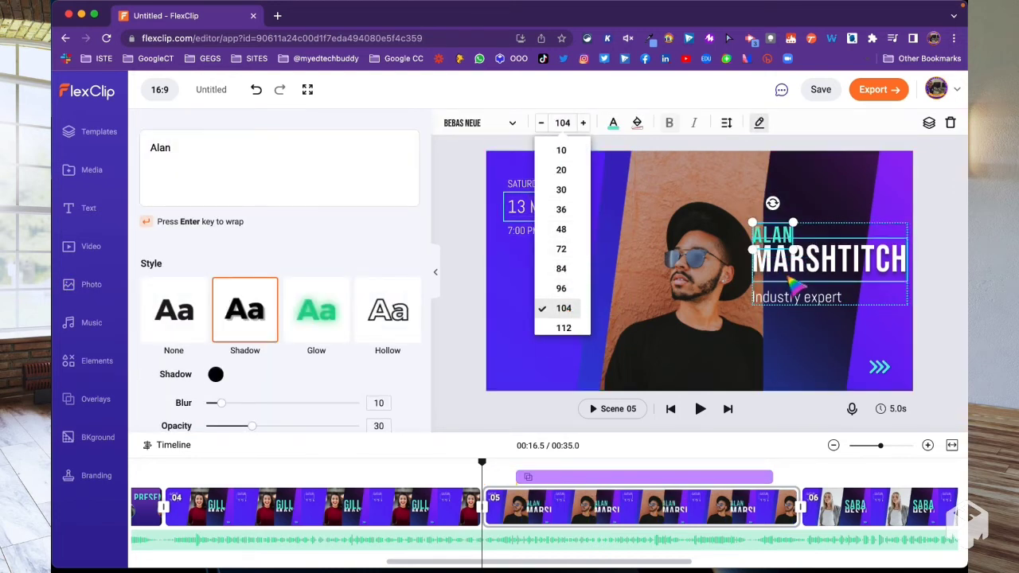
pyautogui.click(805, 259)
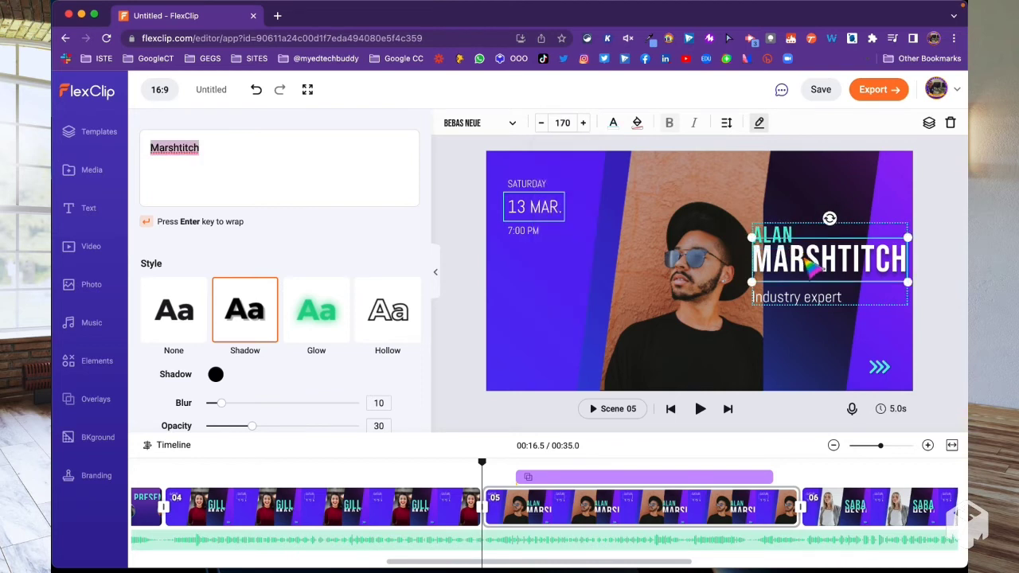
pyautogui.click(582, 122)
pyautogui.click(565, 122)
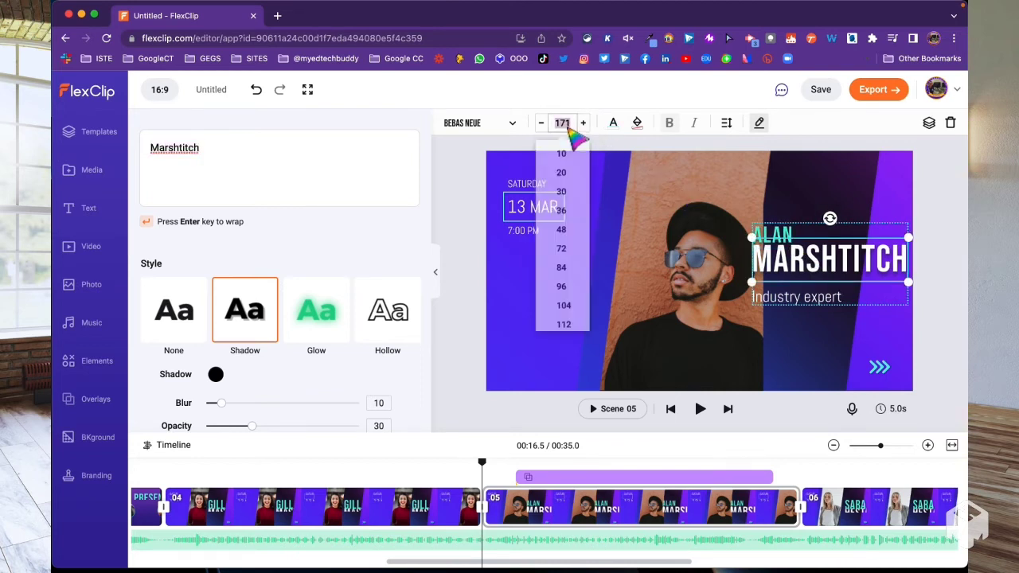
pyautogui.click(579, 308)
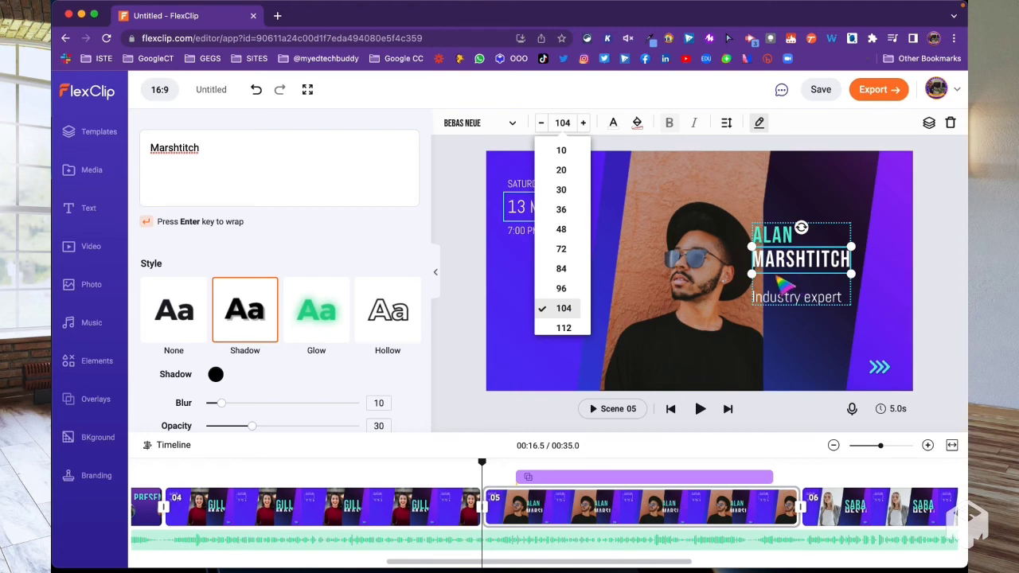
# Move the scene 05 speaker text group away from the photo so it sits fully on the dark shape.
pyautogui.click(824, 233)
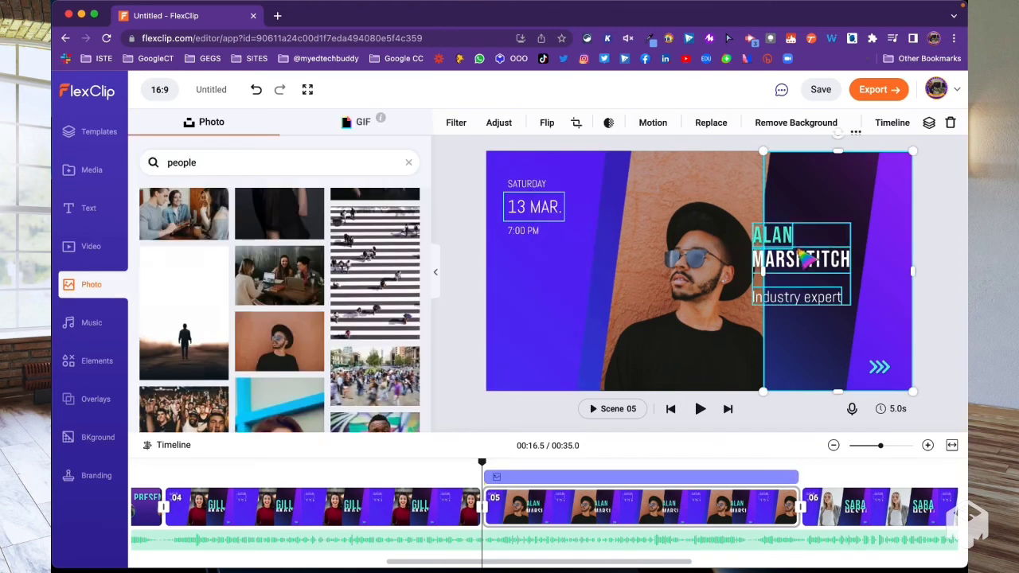
pyautogui.moveTo(804, 261); pyautogui.dragTo(832, 256)
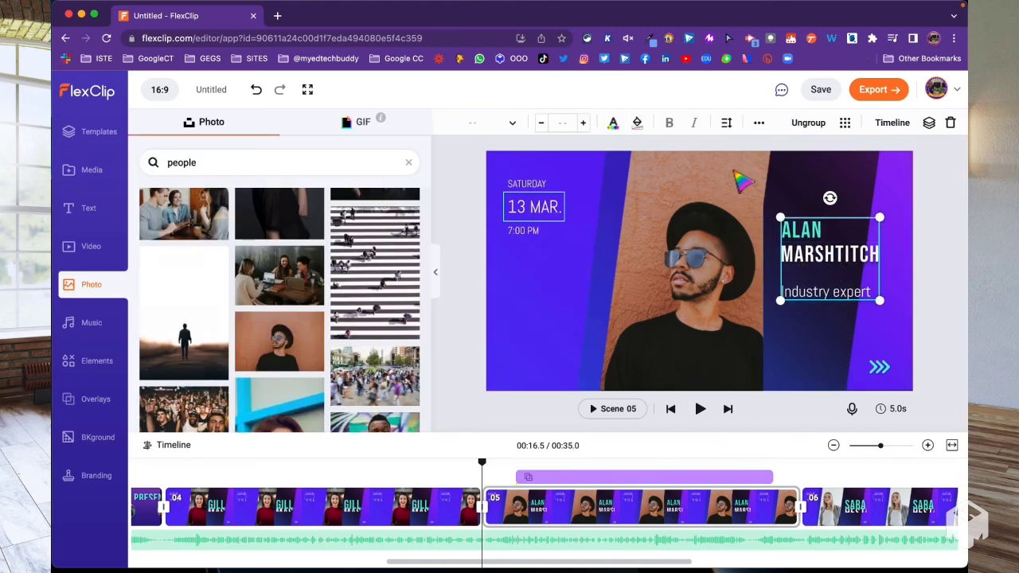
pyautogui.click(940, 272)
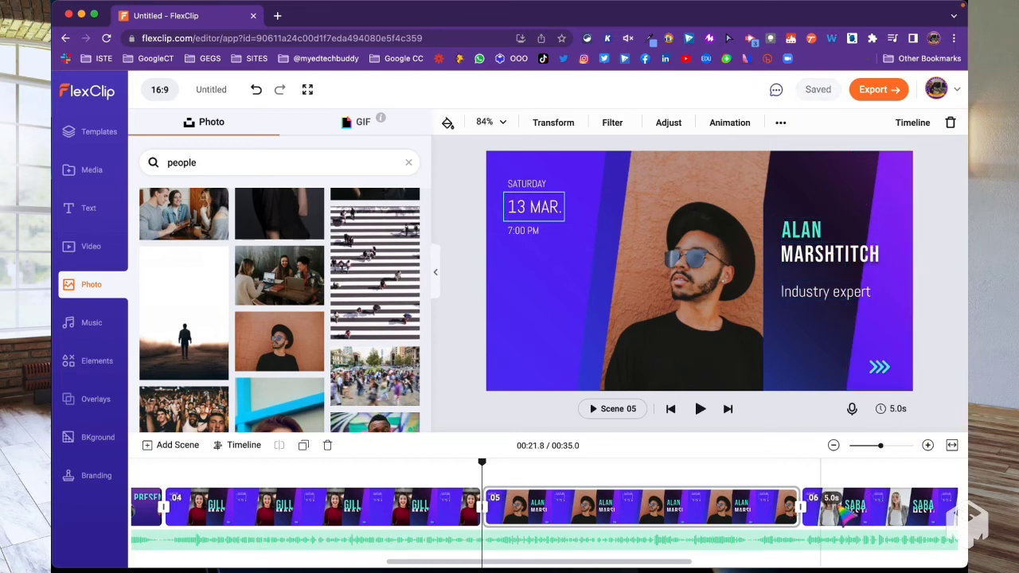
# Delete the third speaker scene and the following "Saturday, 13 March, 2021" scene from the video.
pyautogui.click(864, 509)
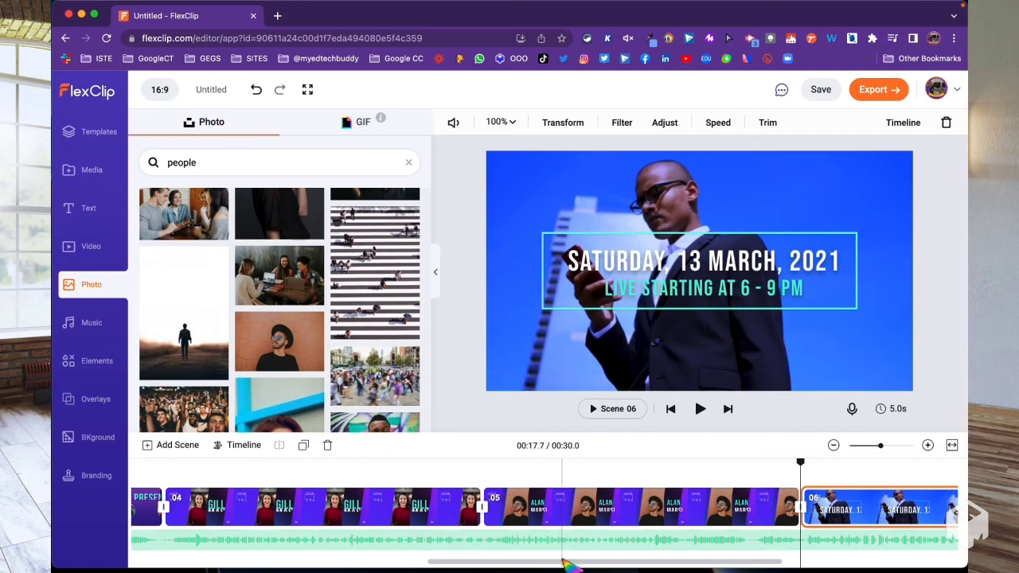
pyautogui.moveTo(570, 567); pyautogui.dragTo(666, 566)
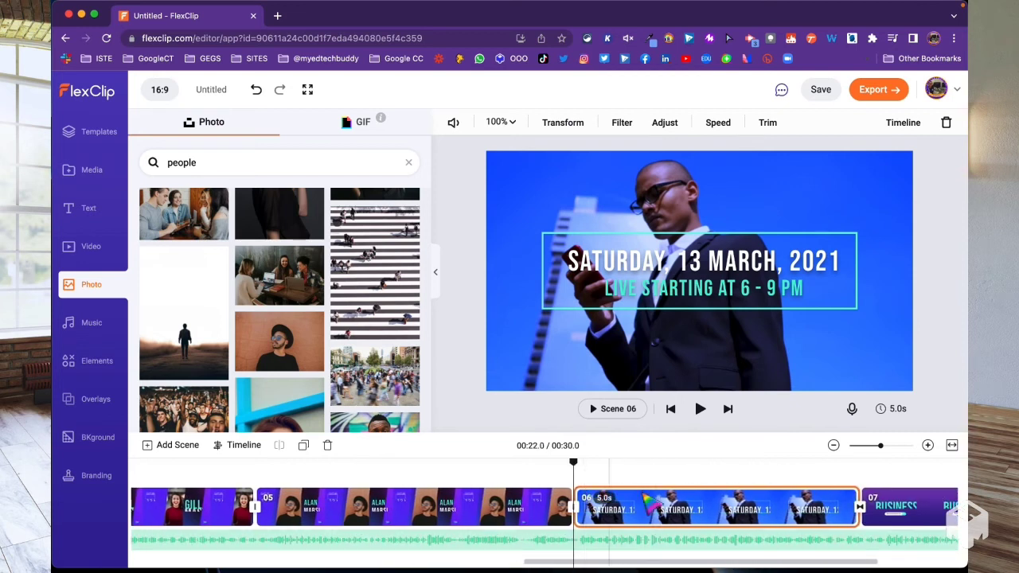
pyautogui.click(702, 515)
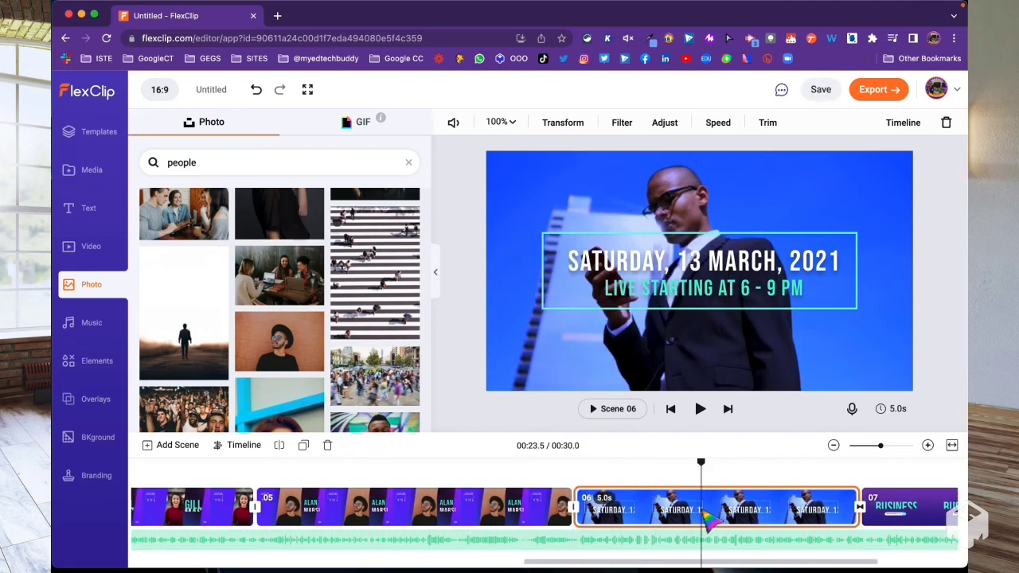
pyautogui.press('Delete')
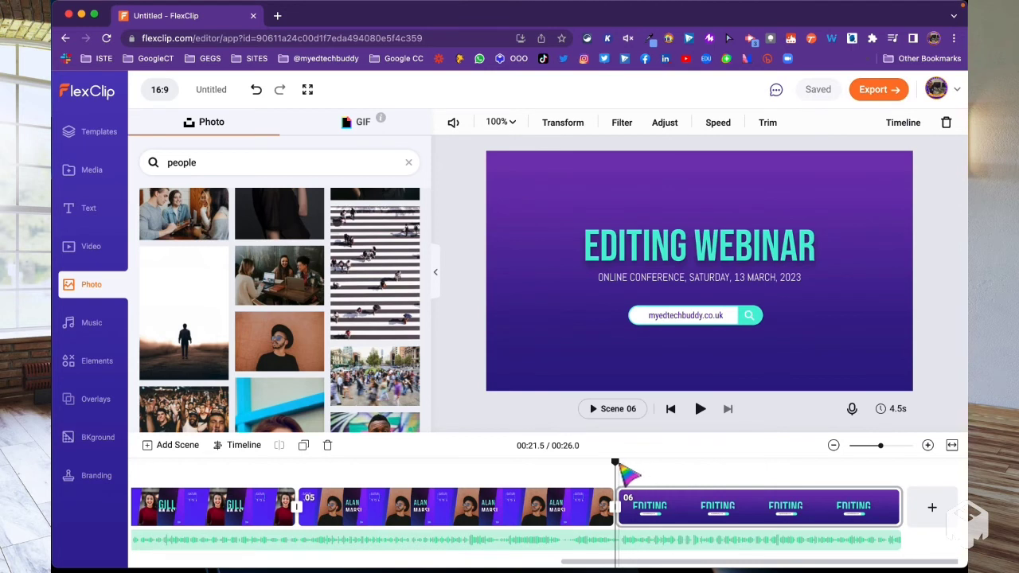
# Play back scene 04 to check its animation, and pause the preview.
pyautogui.click(351, 468)
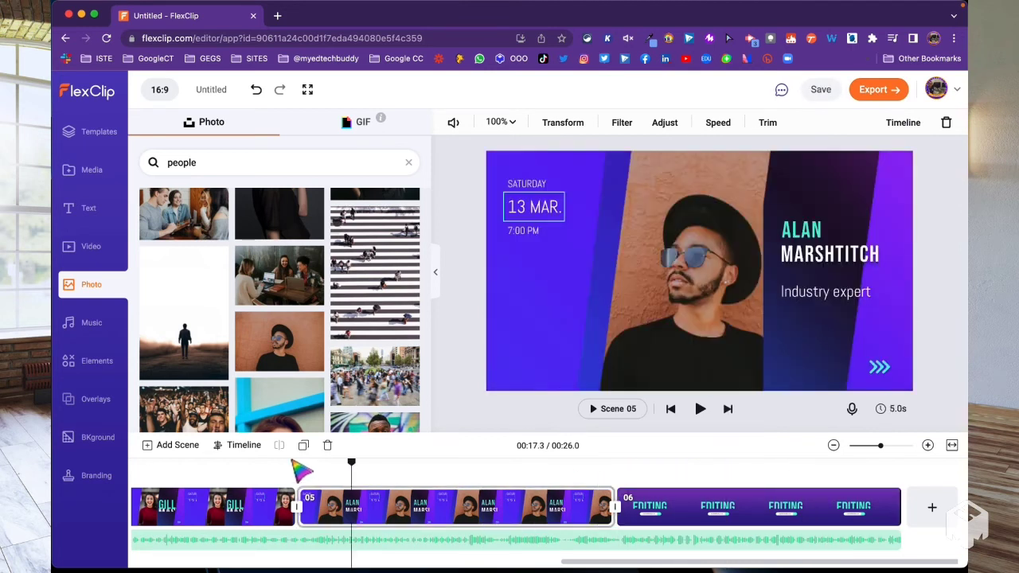
pyautogui.click(293, 466)
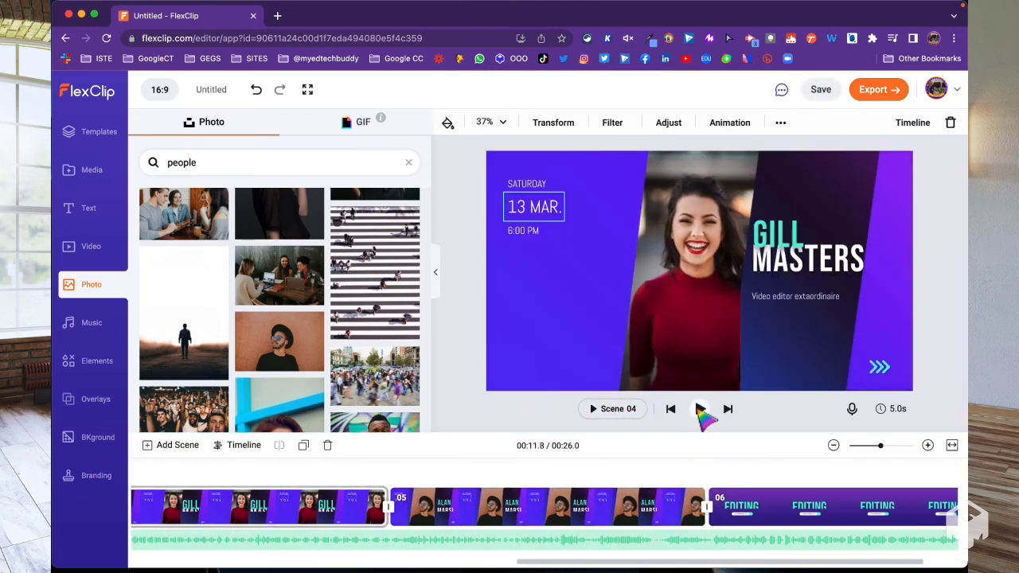
pyautogui.click(700, 409)
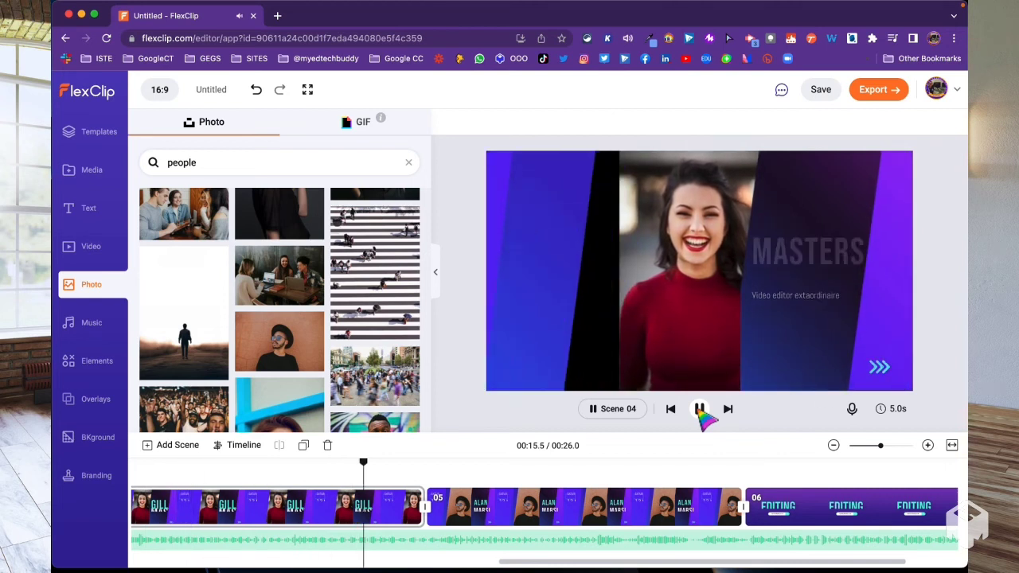
pyautogui.click(699, 410)
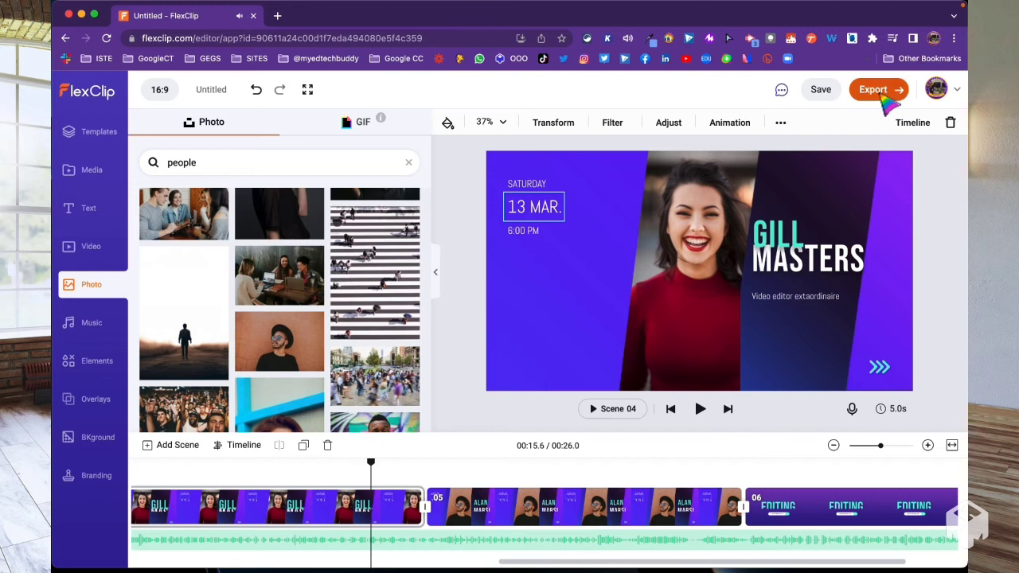
# Save the project with the name Promo and export it as a 720p video.
pyautogui.click(819, 92)
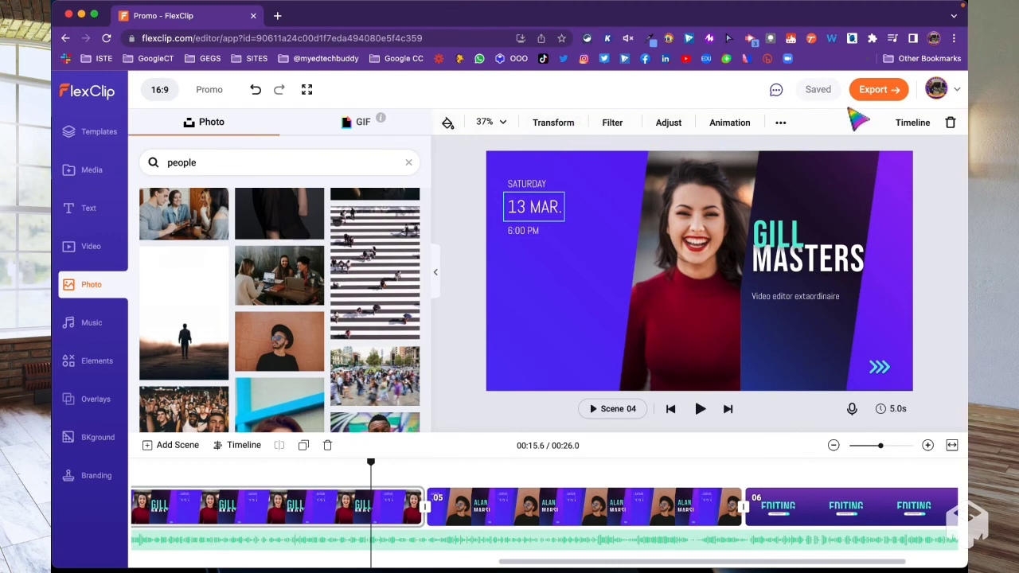
pyautogui.click(893, 99)
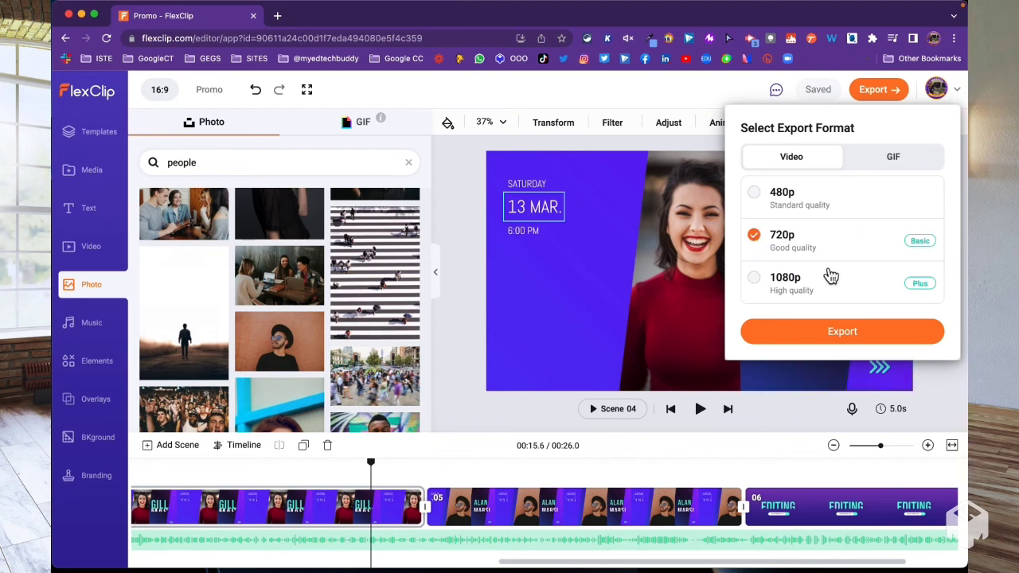
pyautogui.click(841, 332)
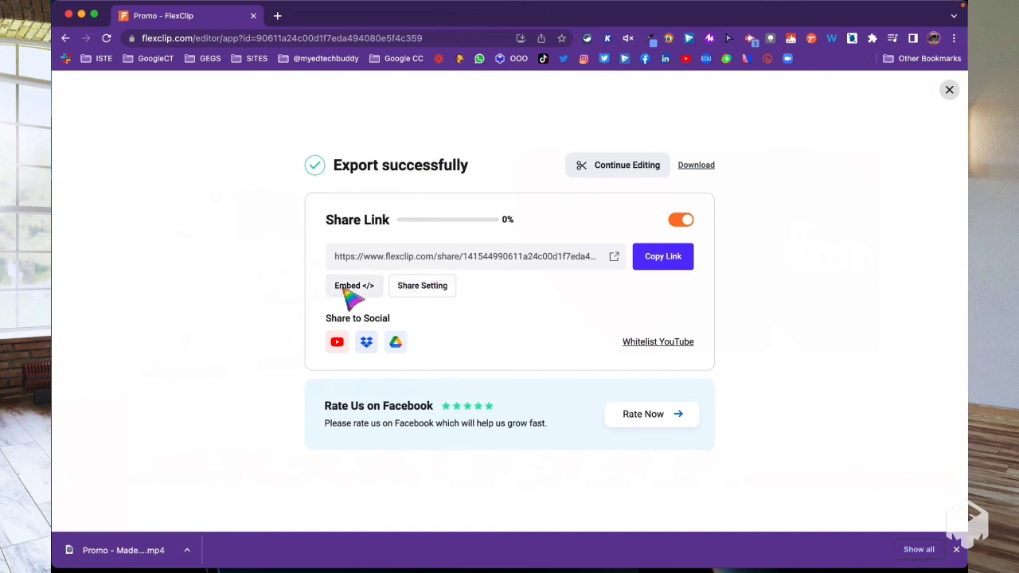
# Open the exported video's share page, look through the site's Learn, Tools and Create options, and view the video player.
pyautogui.click(433, 290)
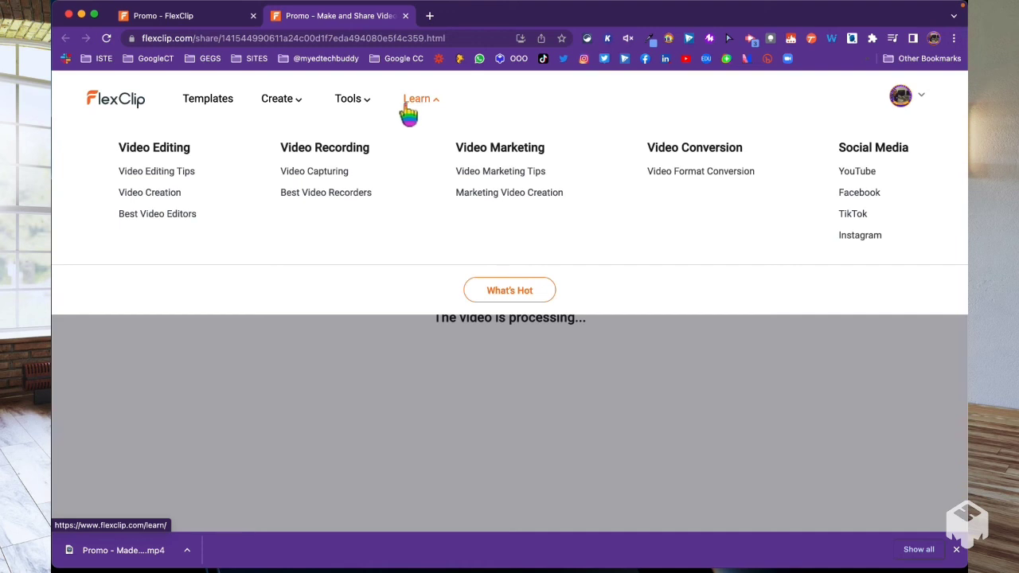
pyautogui.moveTo(358, 116)
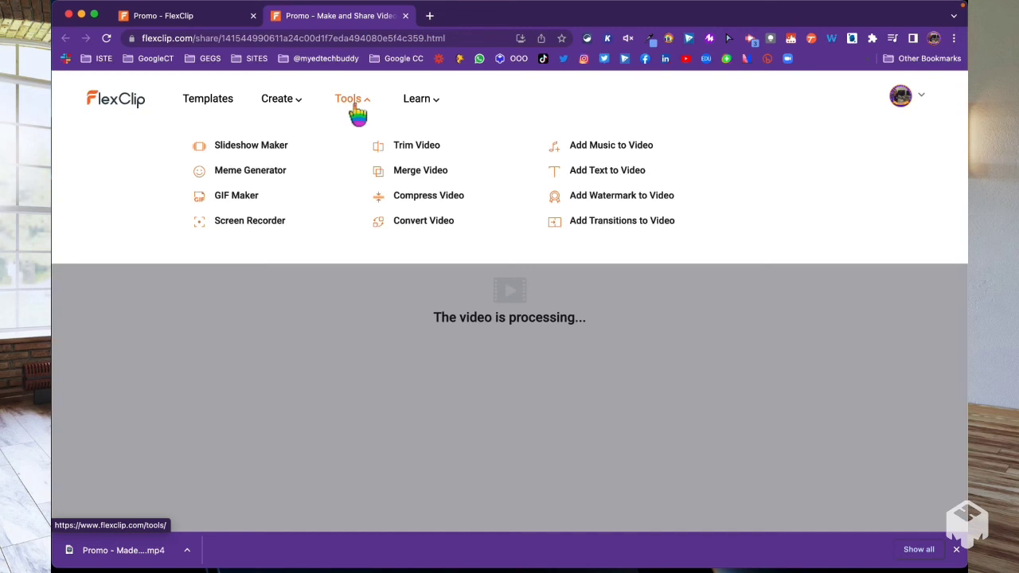
pyautogui.moveTo(296, 105)
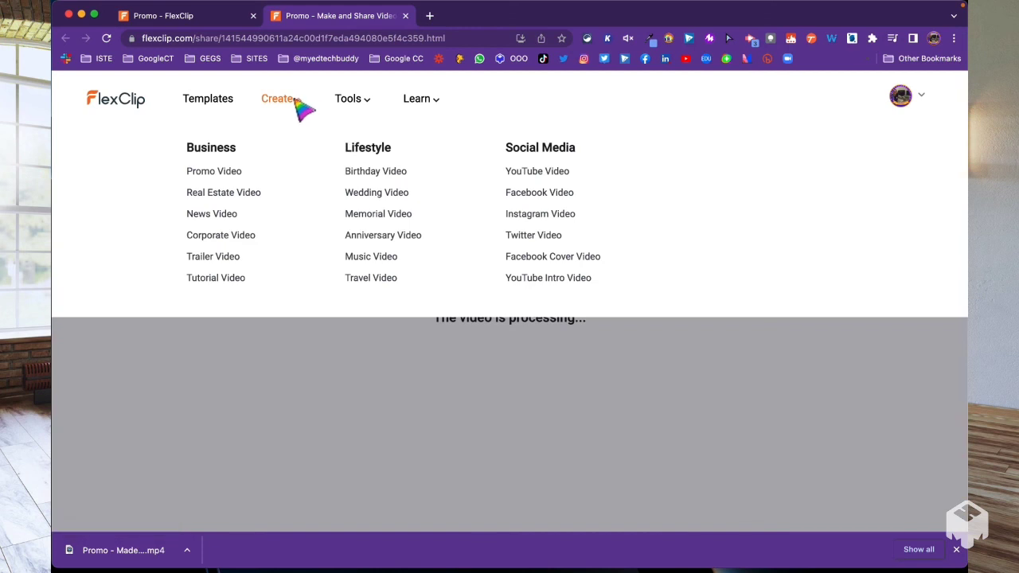
pyautogui.moveTo(430, 112)
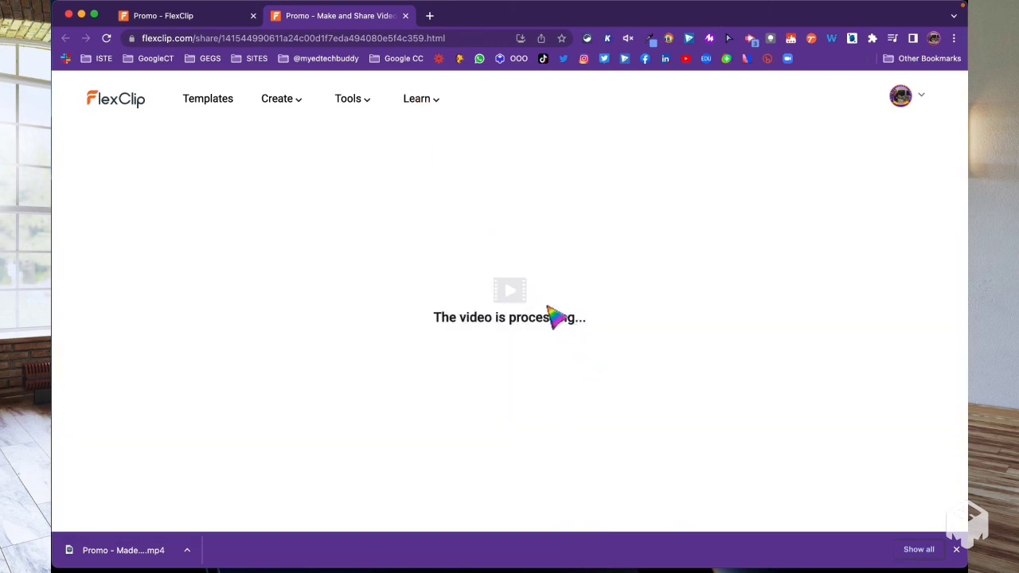
pyautogui.scroll(-1, 813, 273)
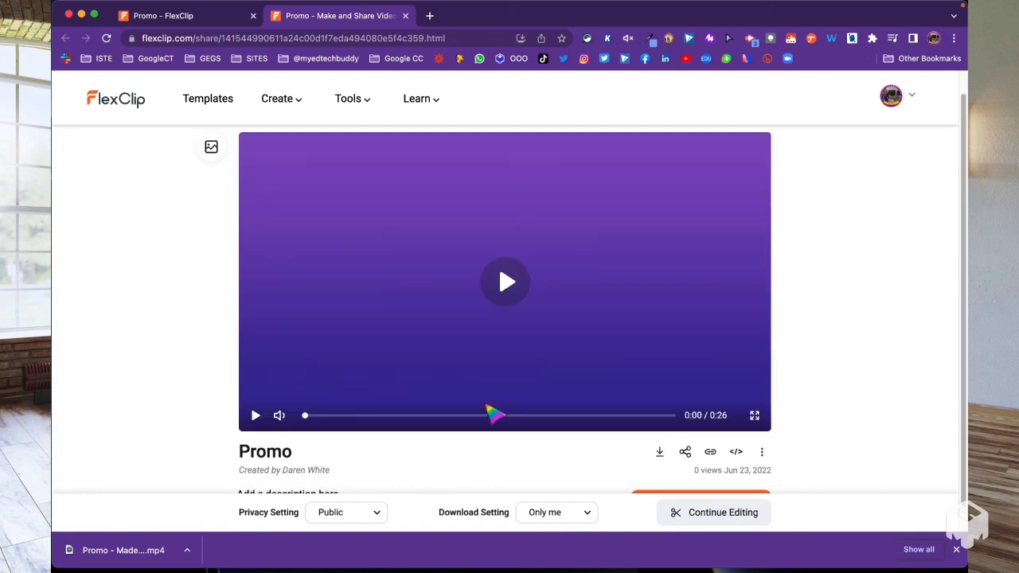
# Look at the Promo video's extra link options and social sharing targets, and copy its share link.
pyautogui.scroll(-1, 828, 322)
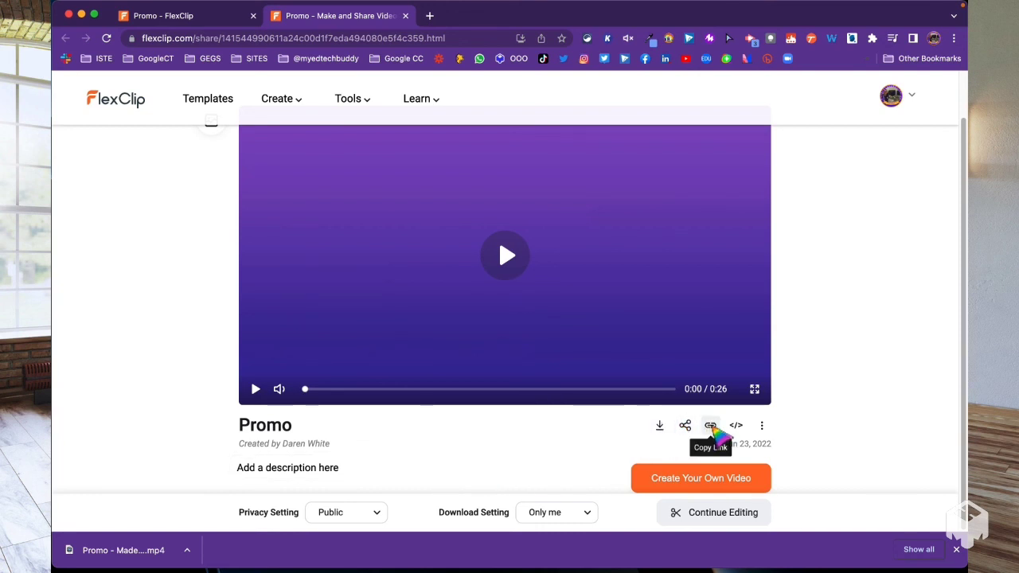
pyautogui.click(763, 428)
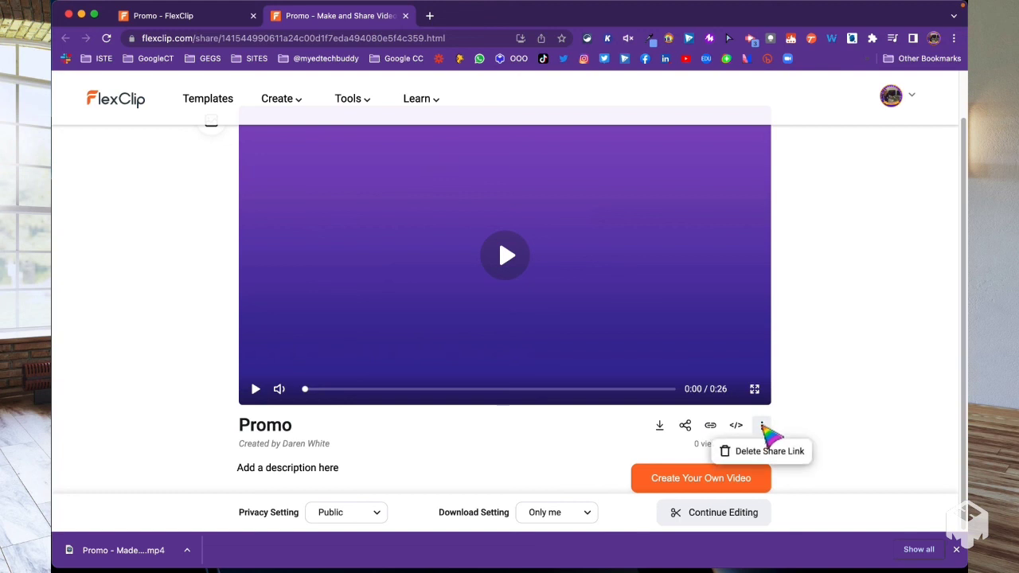
pyautogui.click(823, 402)
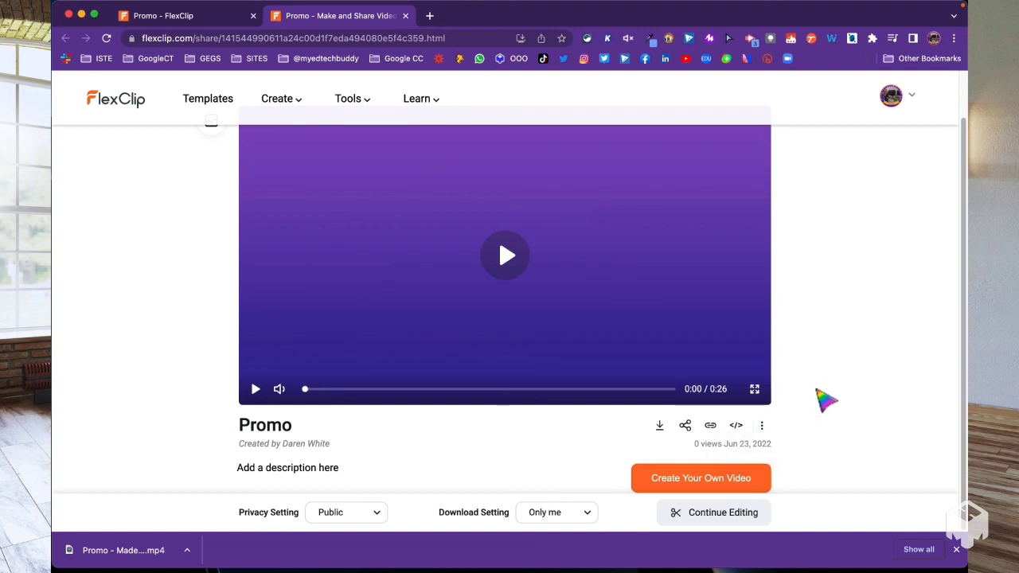
pyautogui.click(686, 427)
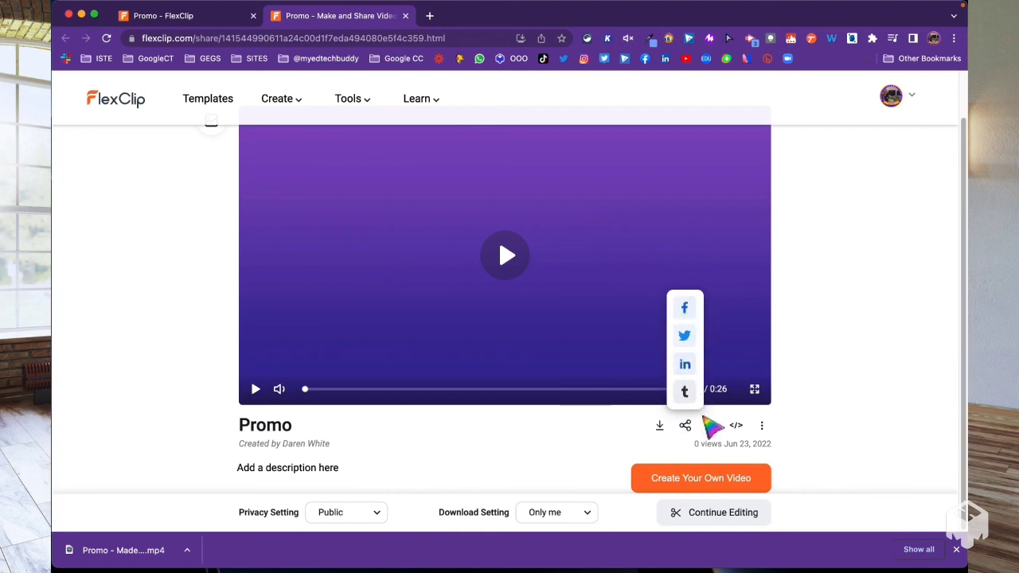
pyautogui.click(711, 427)
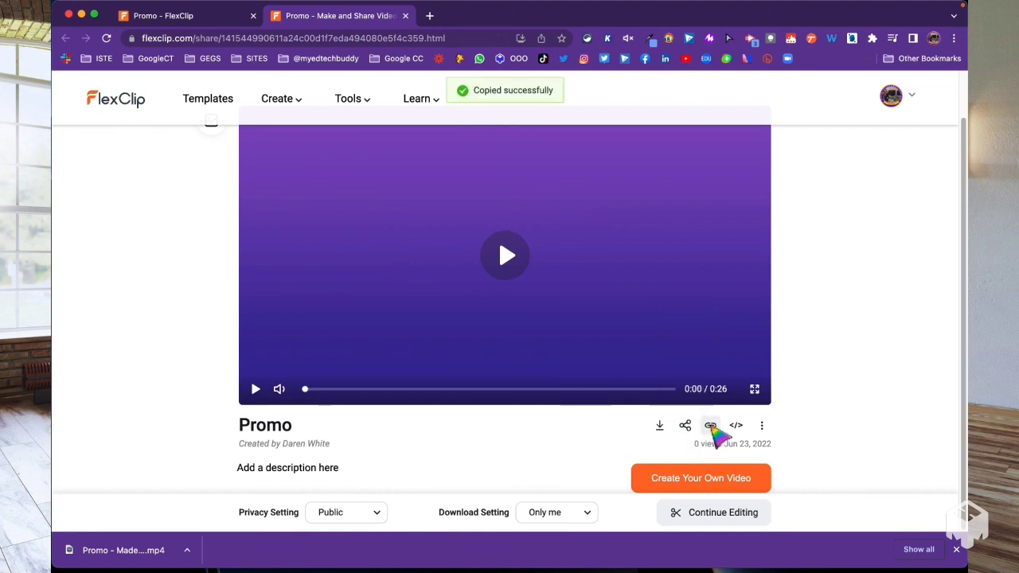
# Copy the Promo video's embed code and dismiss the Embed Code dialog.
pyautogui.click(737, 427)
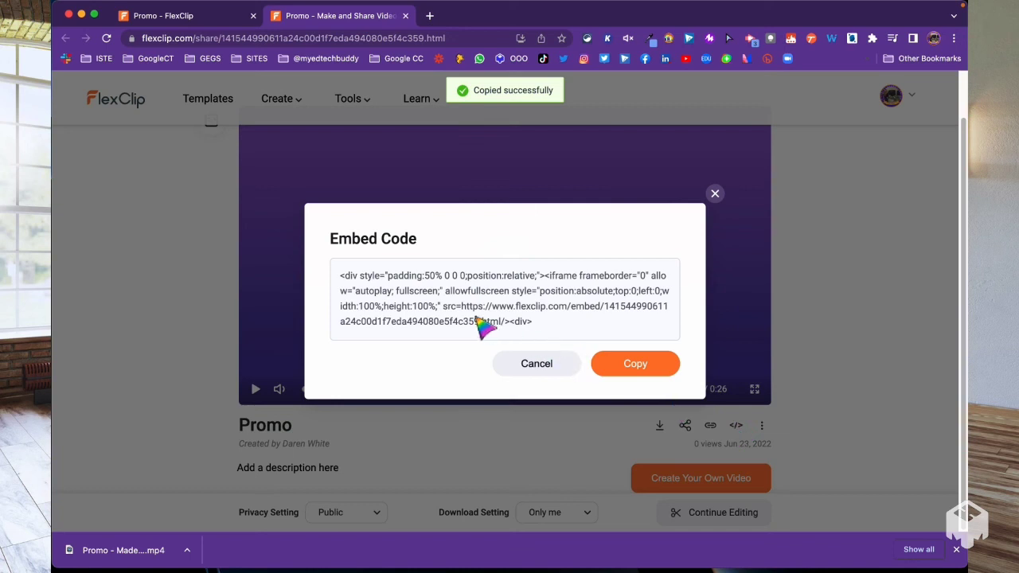
pyautogui.click(651, 367)
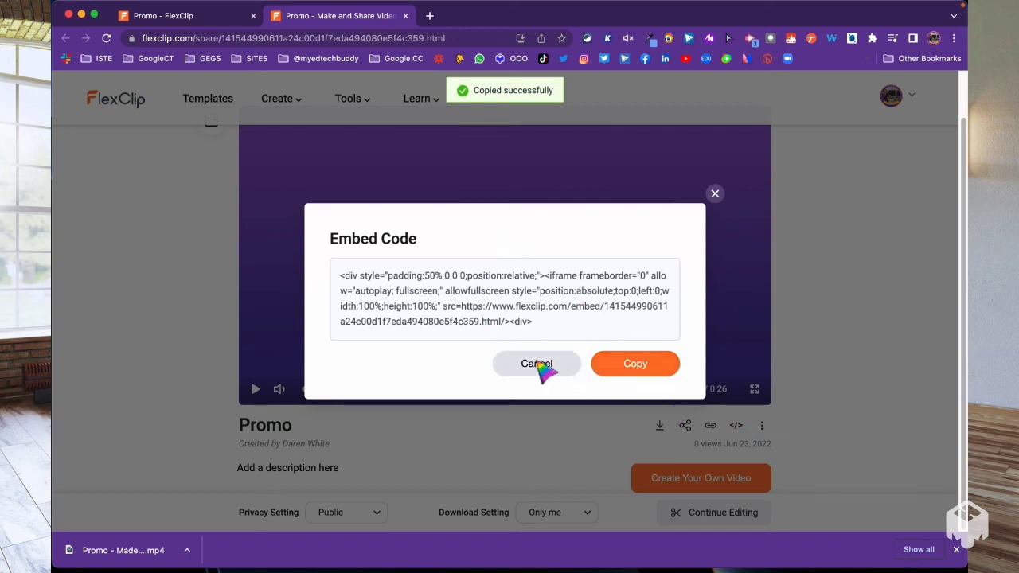
pyautogui.click(537, 364)
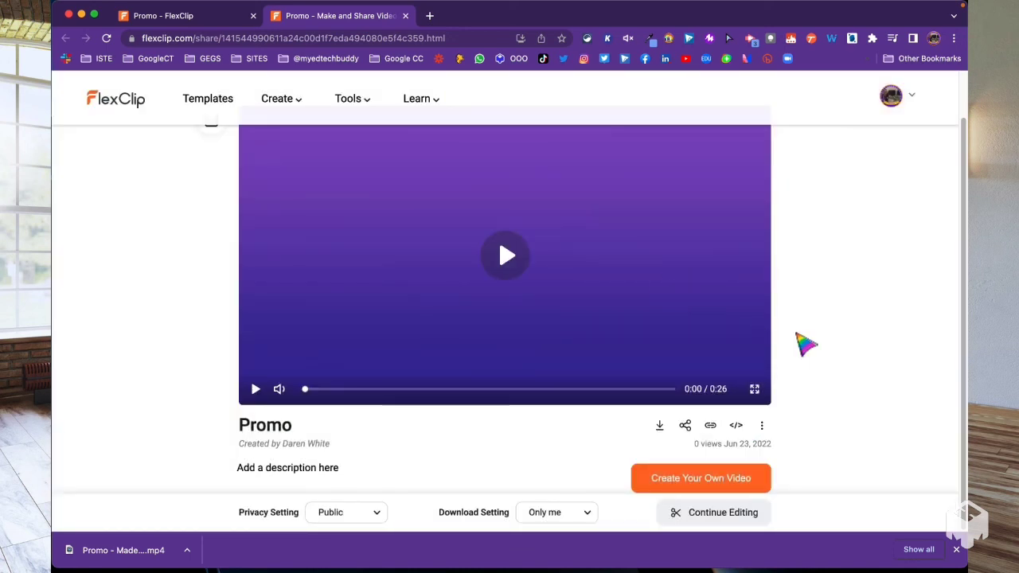